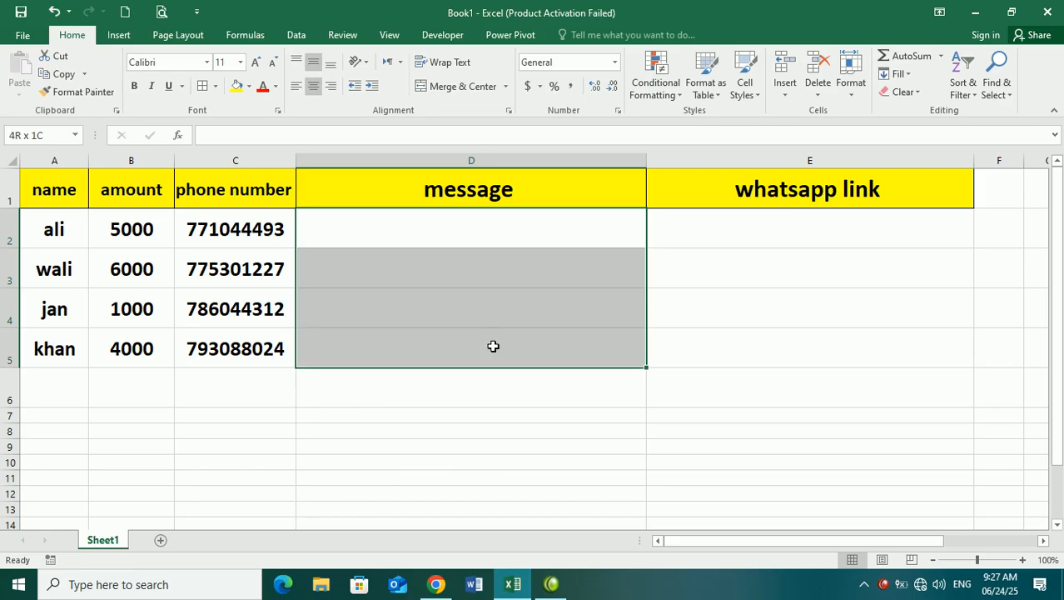
click(511, 244)
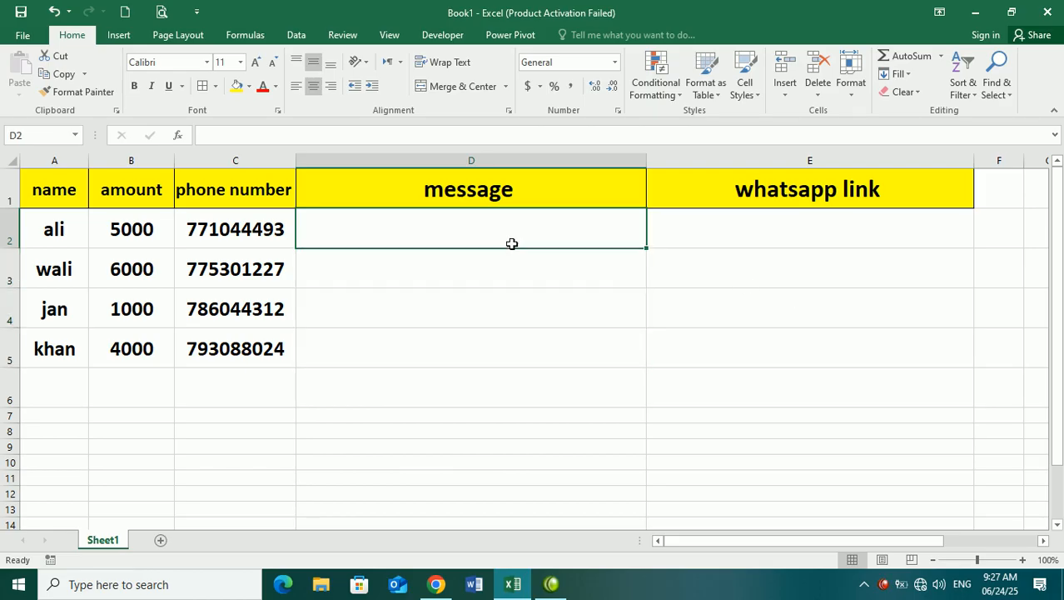
click(606, 267)
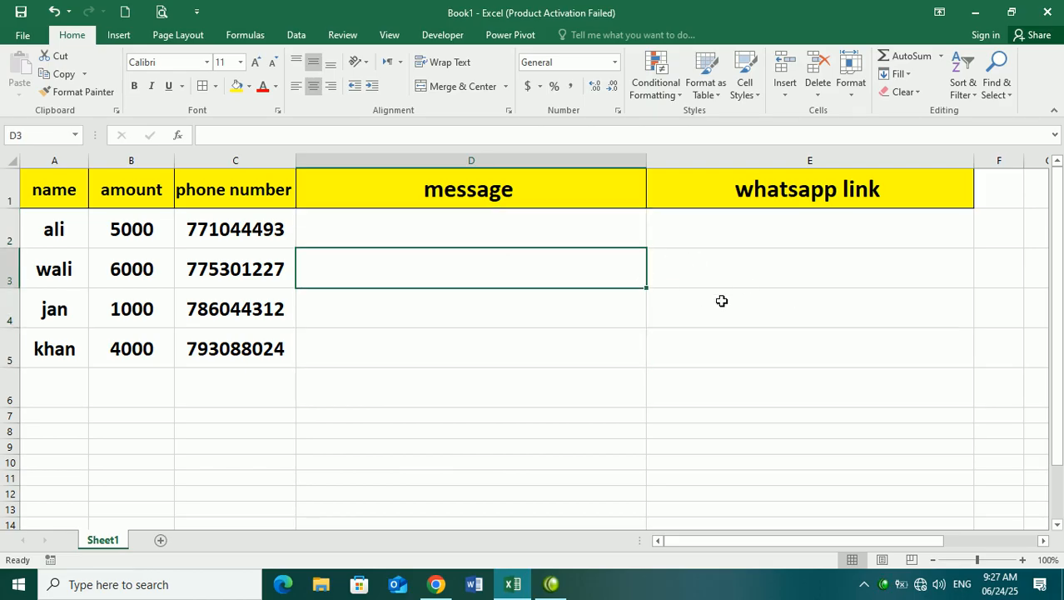
click(787, 238)
click(497, 275)
drag(448, 226, 437, 345)
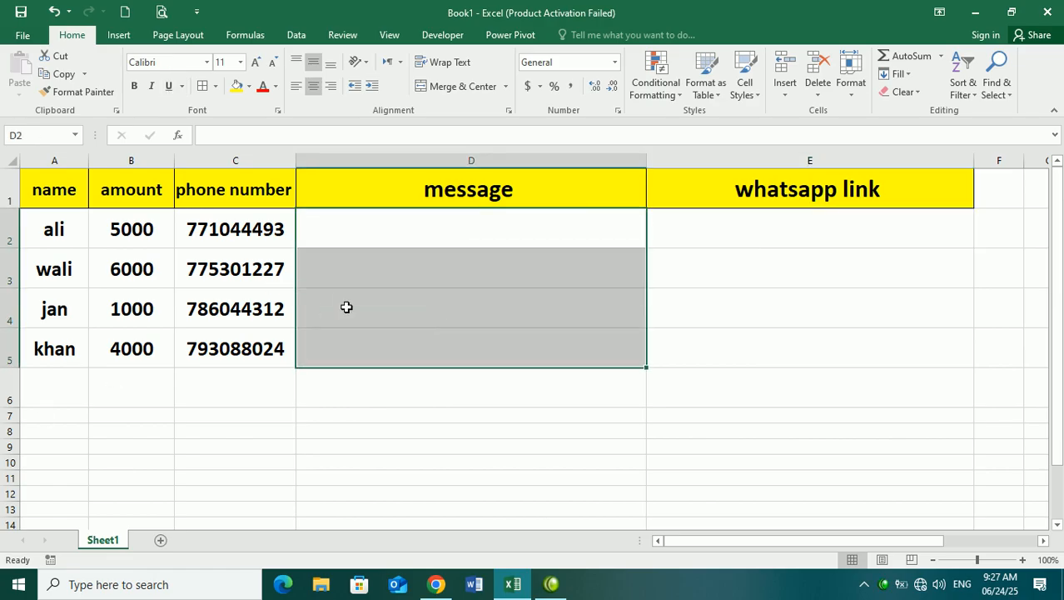
Underline the empty whatsapp link cells E2:E5.
drag(818, 230, 833, 359)
key(ctrl+u)
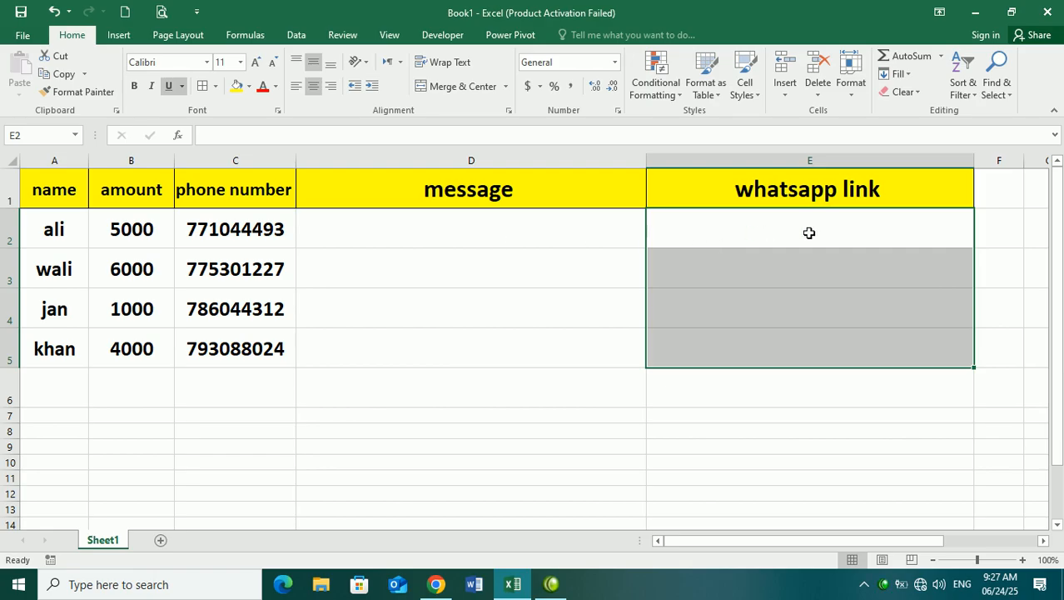
click(819, 231)
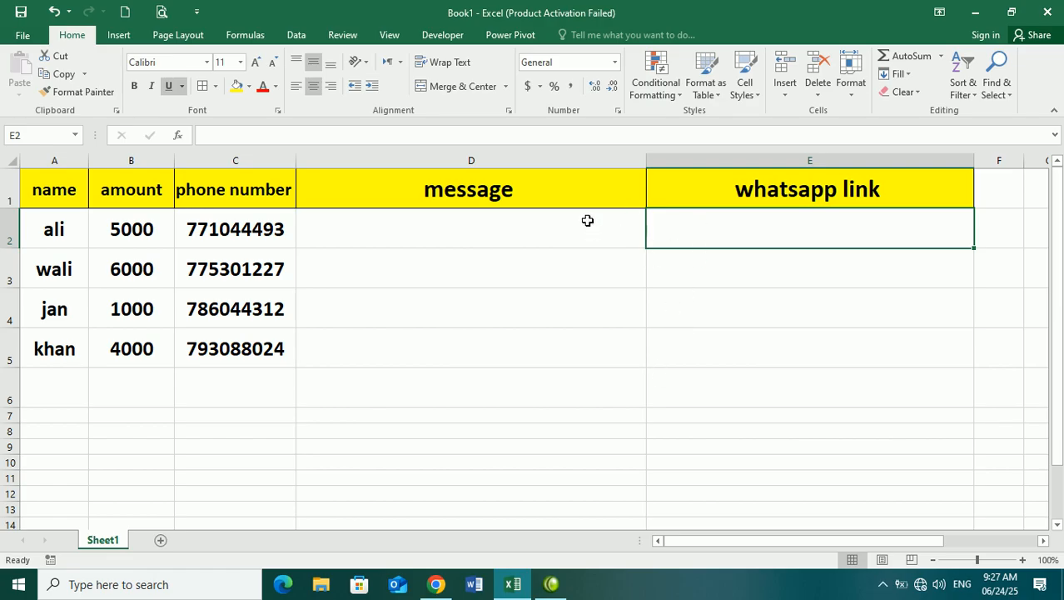
Examine the name, amount and phone number columns that the message in D2 draws on.
click(346, 242)
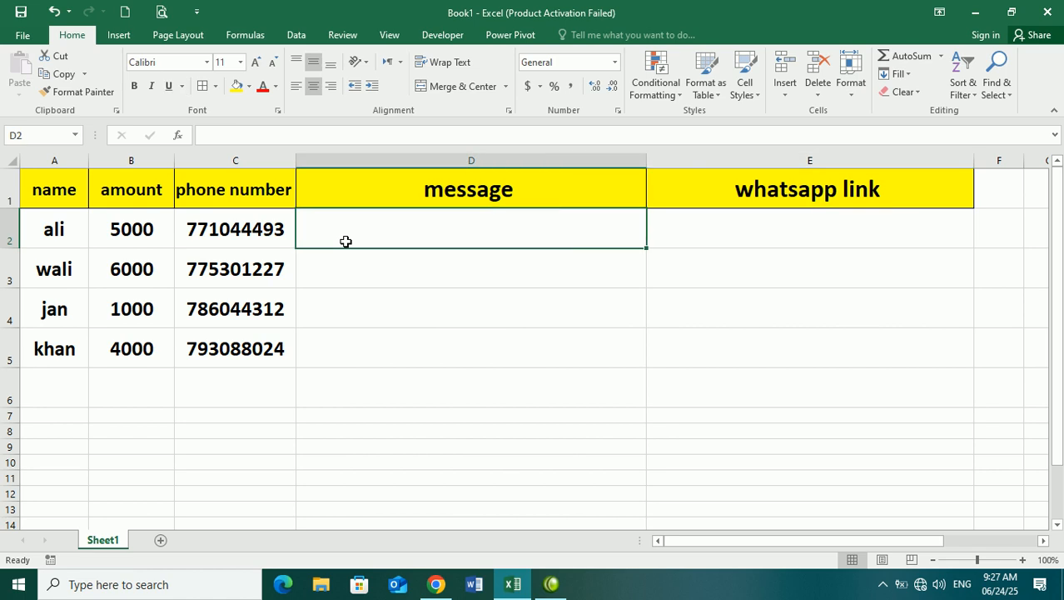
drag(55, 193, 54, 334)
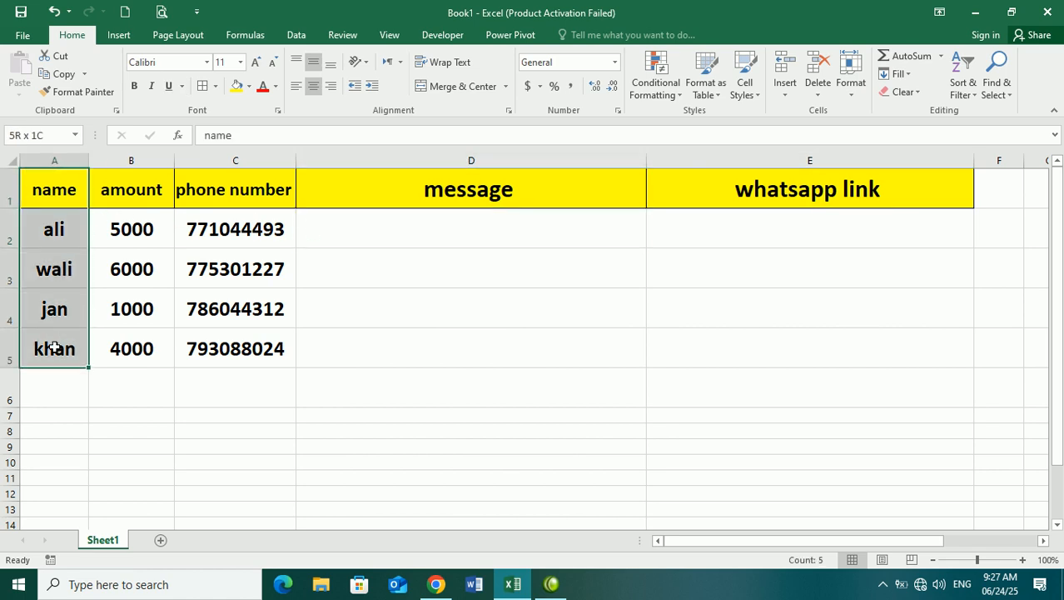
click(59, 224)
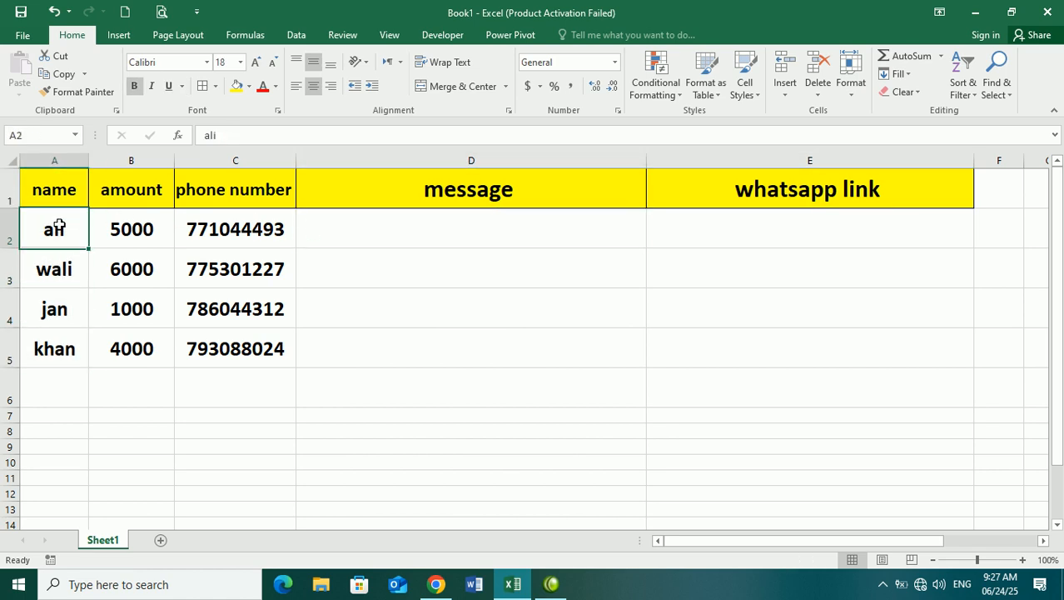
click(140, 180)
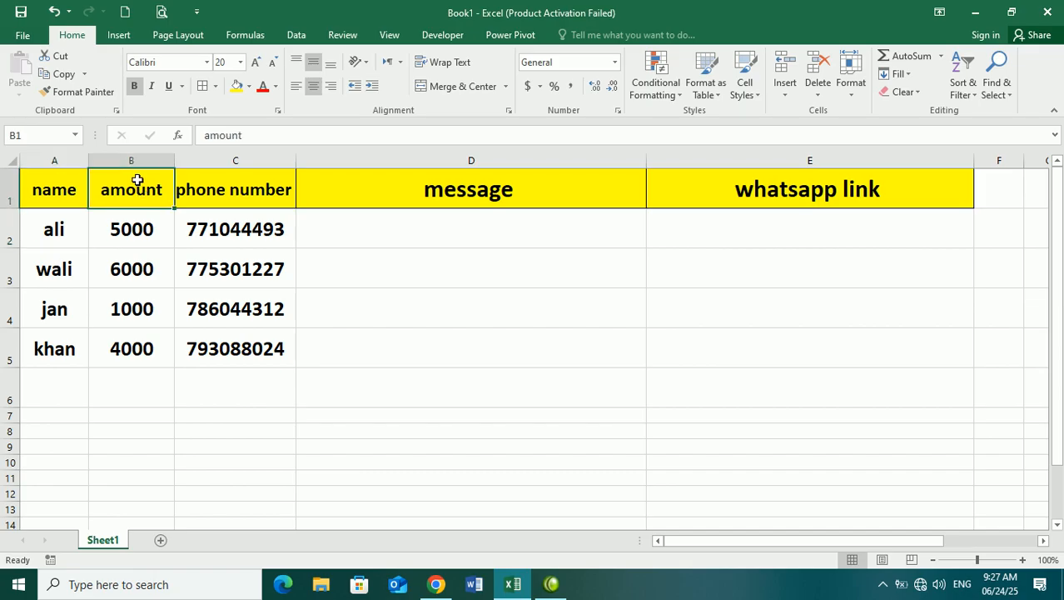
click(149, 222)
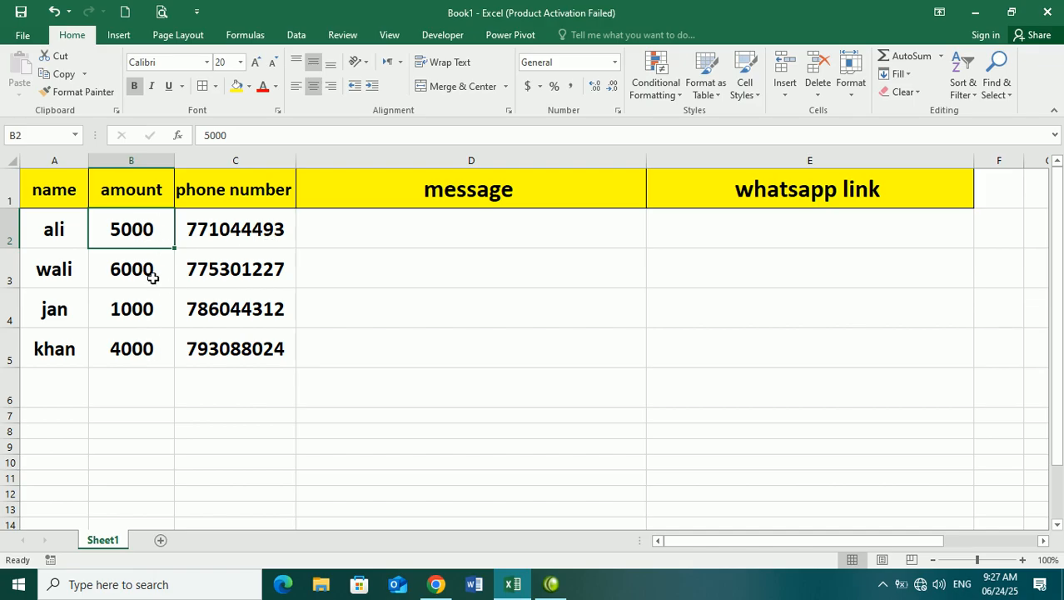
click(44, 230)
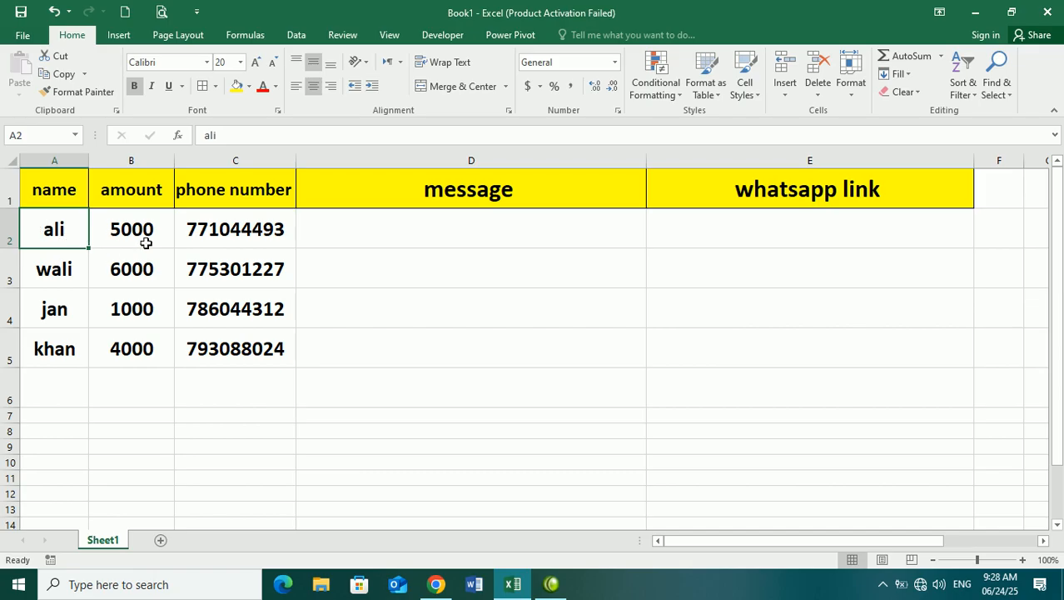
click(278, 245)
click(126, 228)
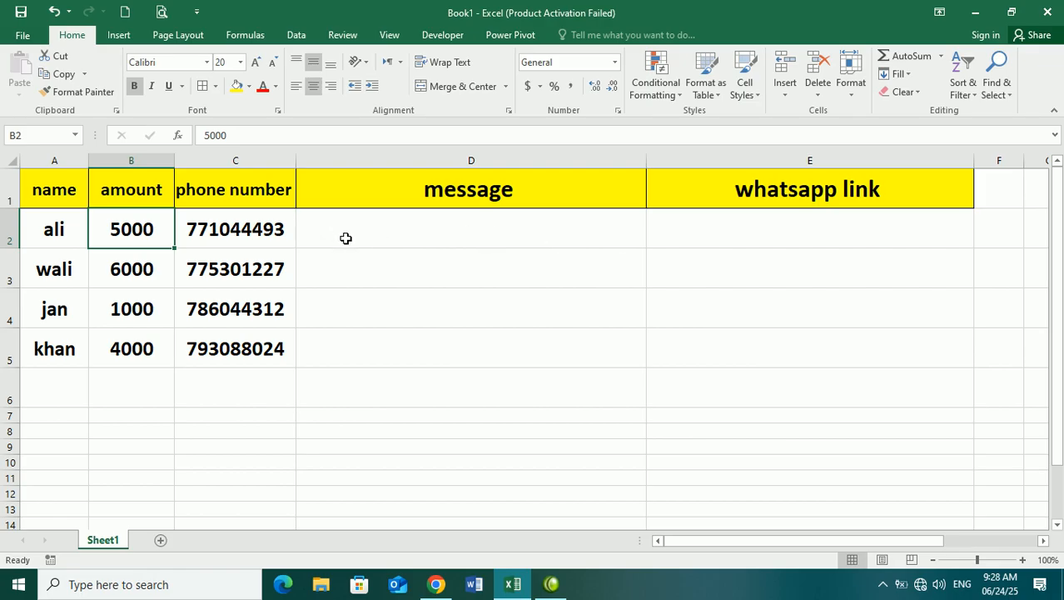
click(219, 229)
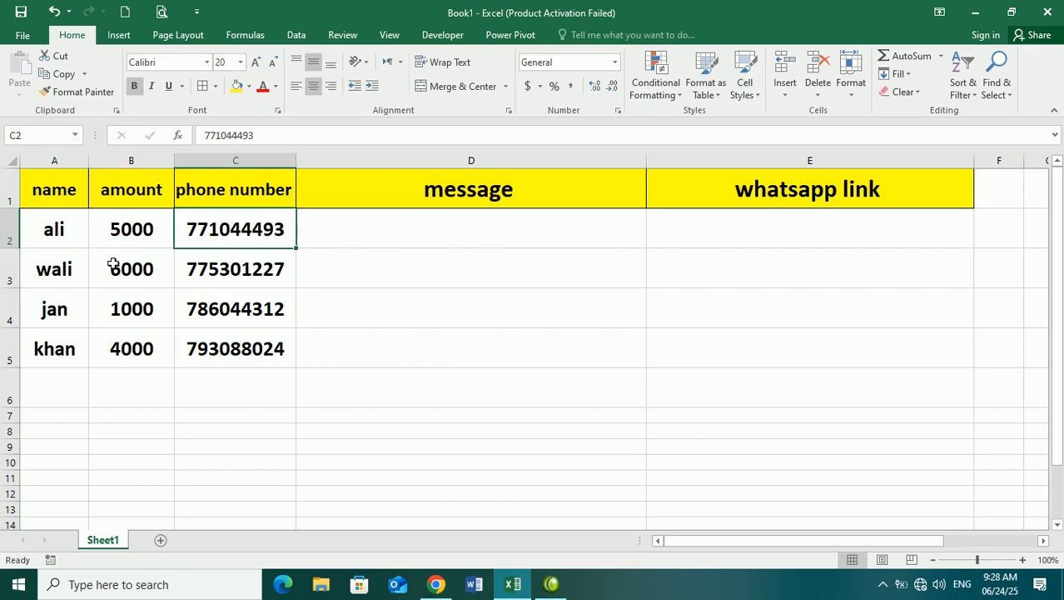
click(130, 230)
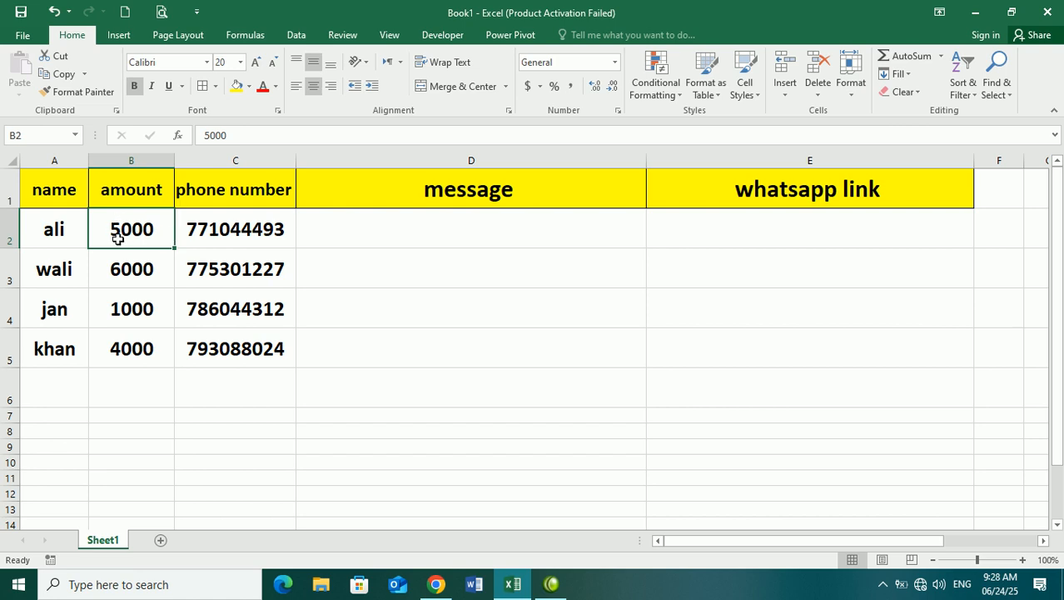
click(419, 240)
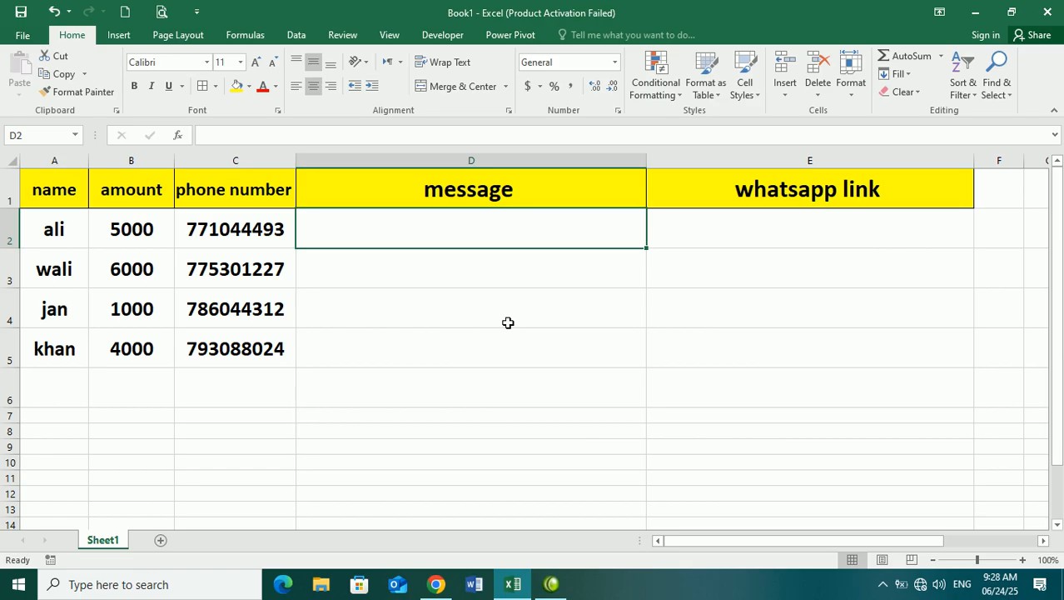
text(=)
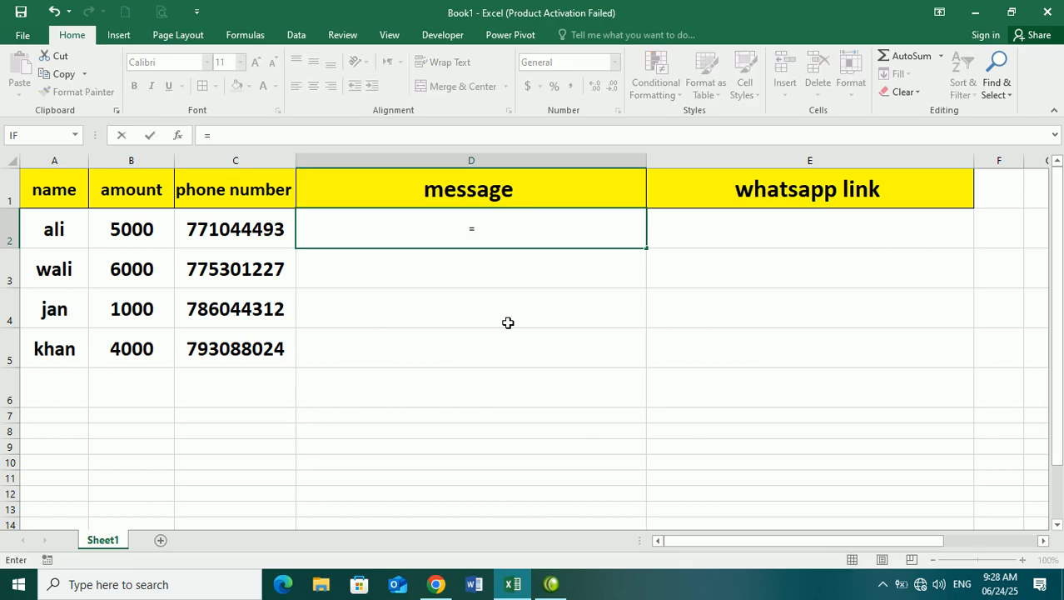
text(")
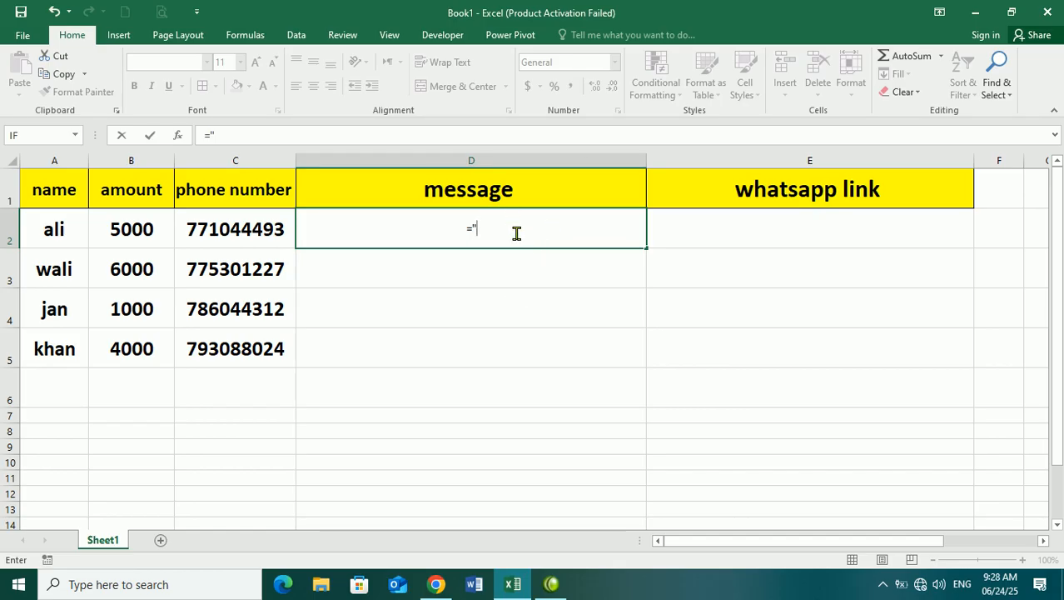
key(BackSpace)
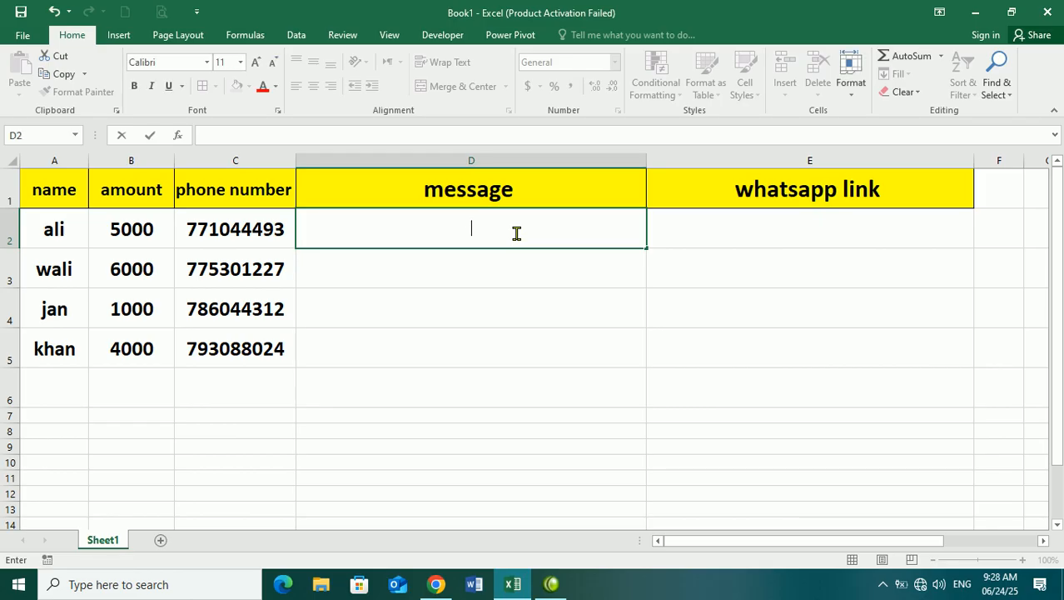
click(582, 265)
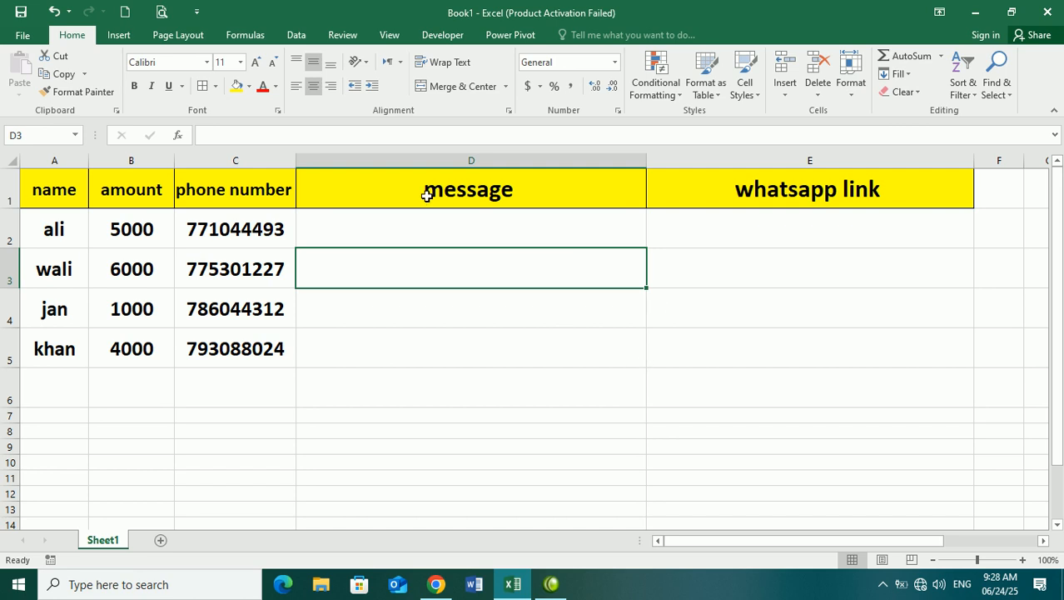
Turn on the screen Magnifier, minimize its window and zoom in around message cell D2.
click(444, 226)
key(super+plus)
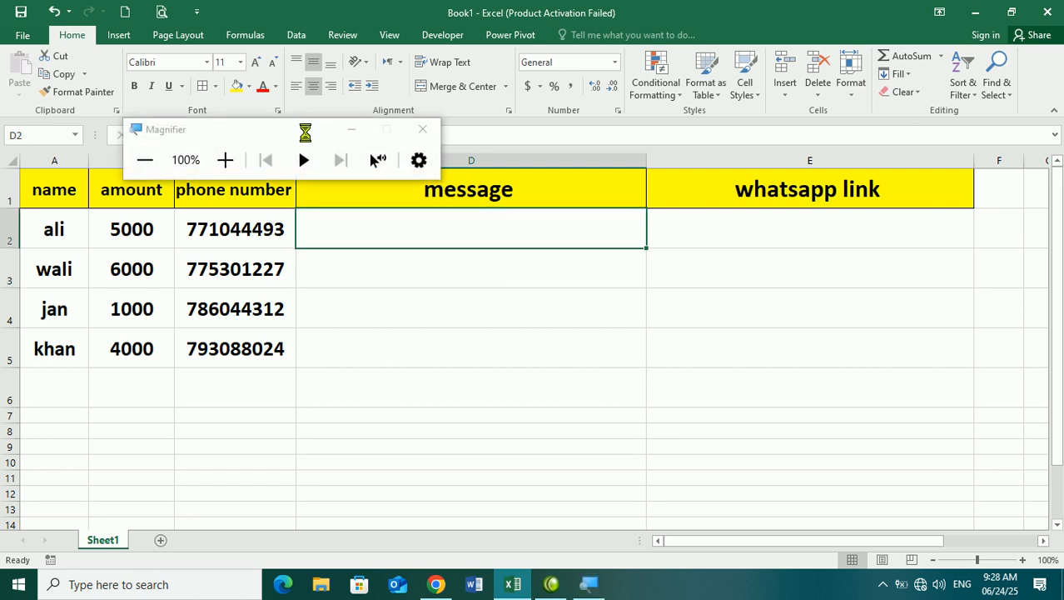
click(349, 130)
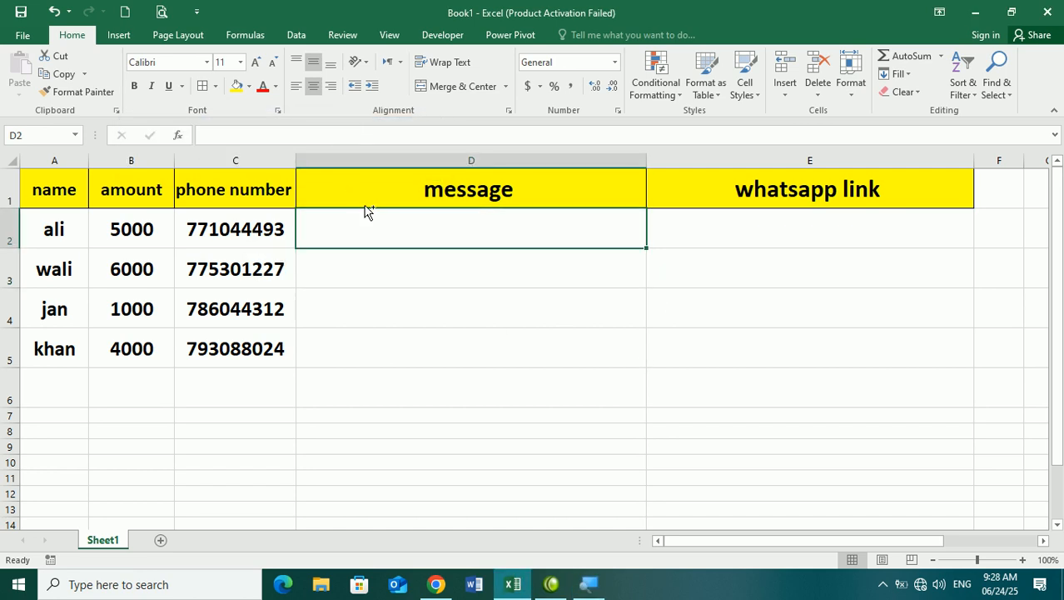
key(super+plus)
key(super+plus)
key(super+plus)
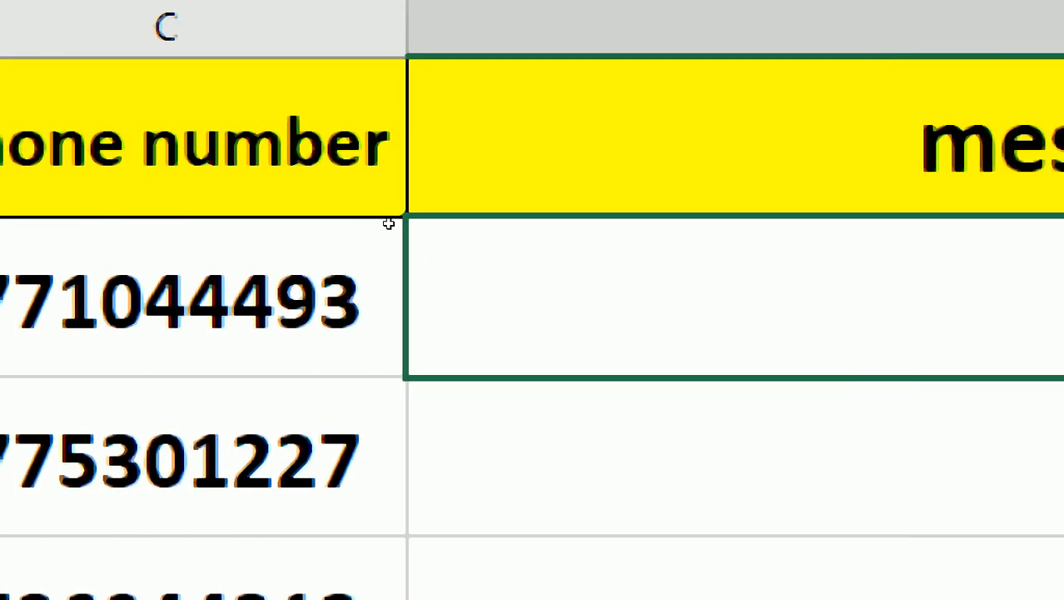
Begin the message formula in D2 as ="Hello dear "&A2, joining the greeting with the name cell.
text(=)
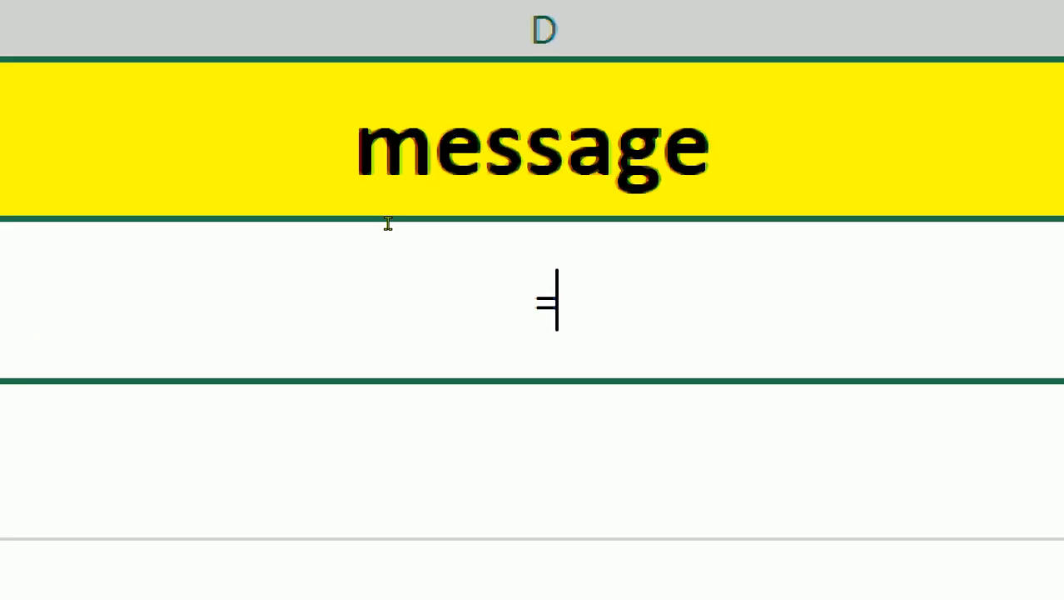
text(")
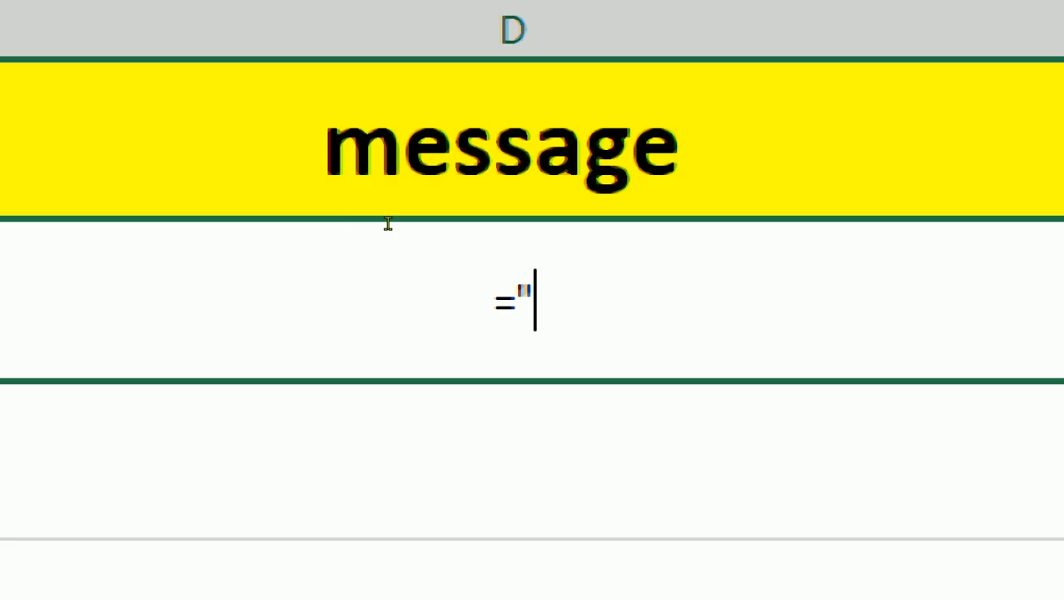
text(H)
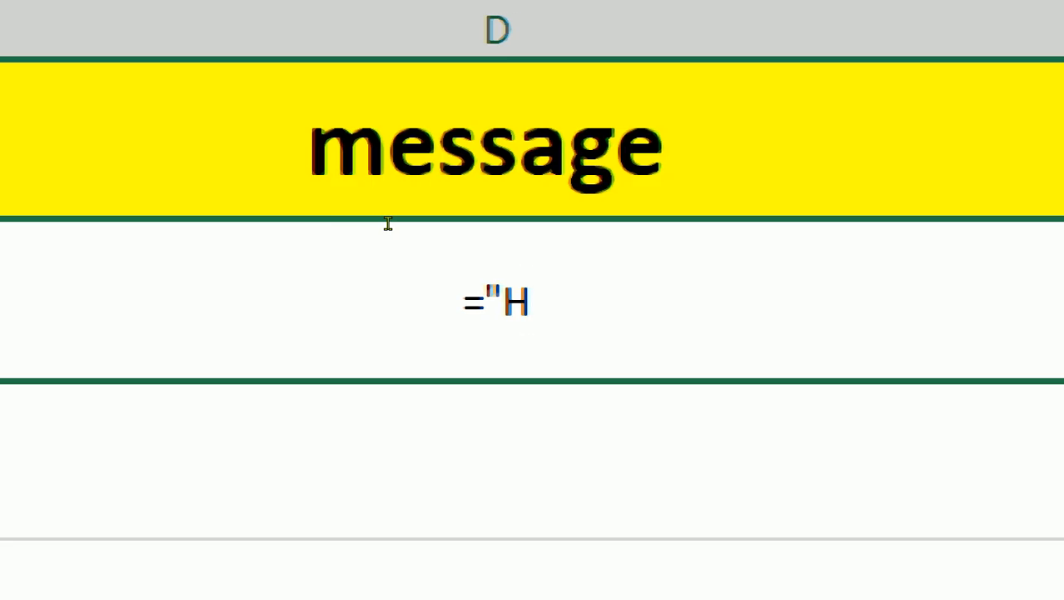
text(ello)
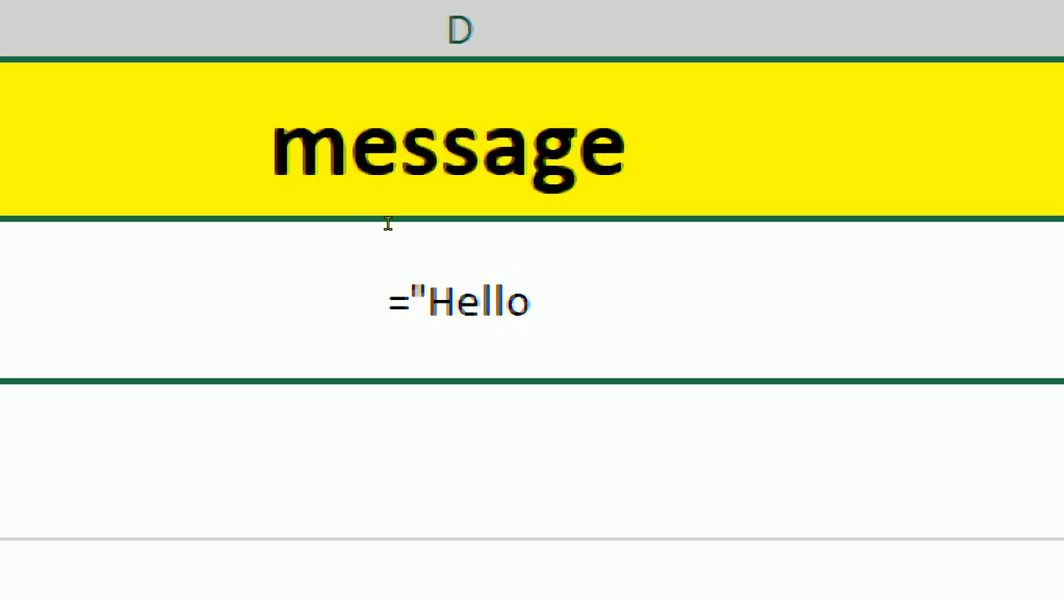
text( de)
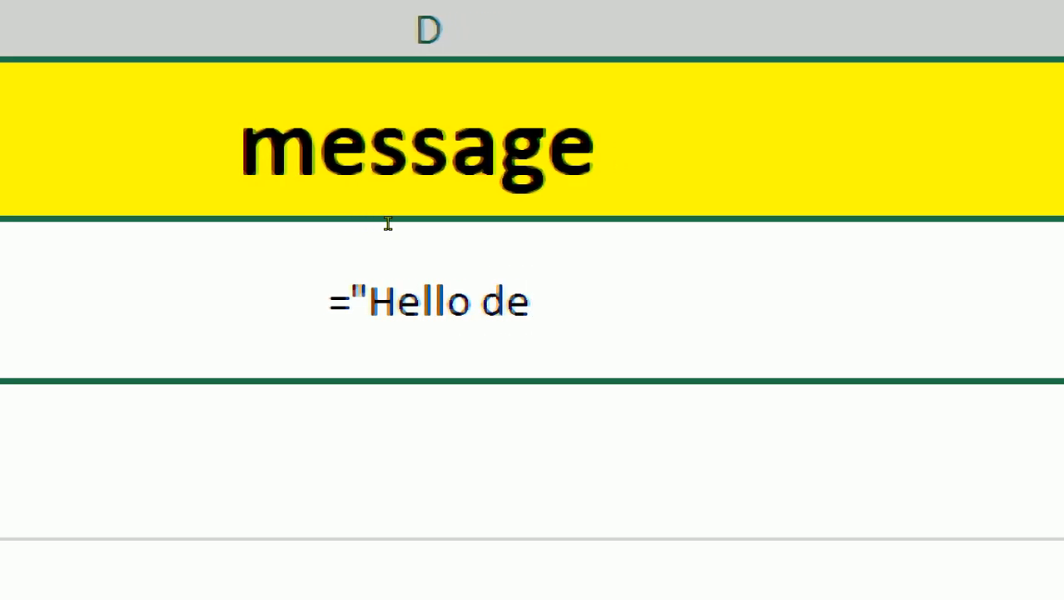
text(ar)
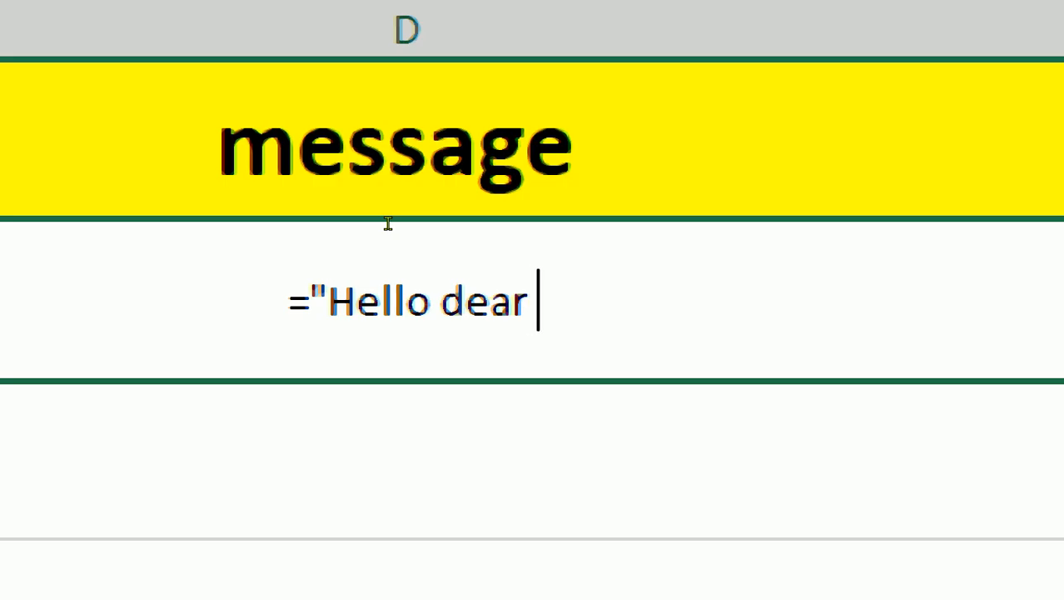
text( ")
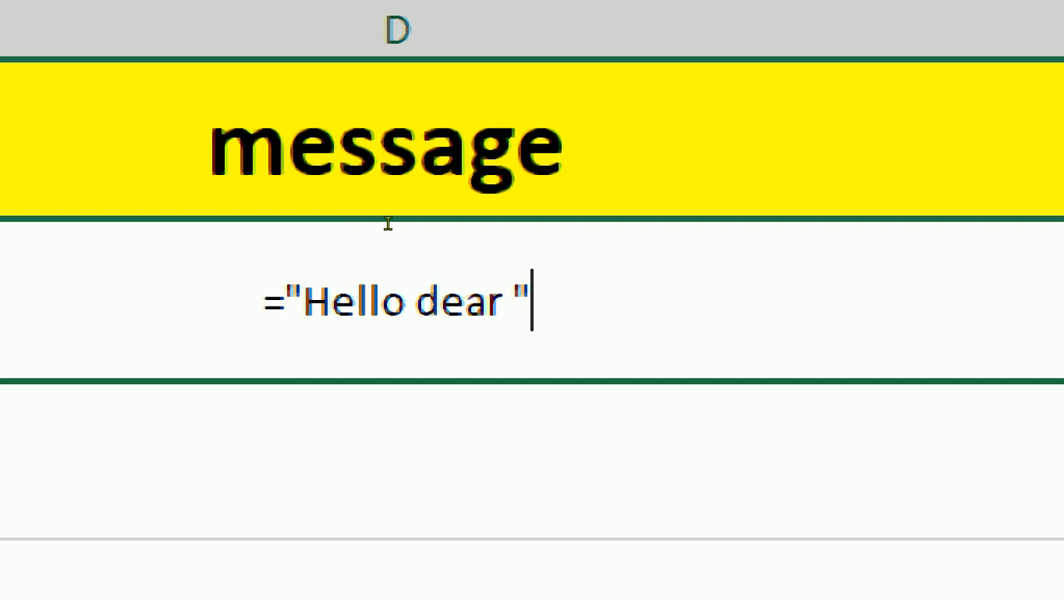
text(&)
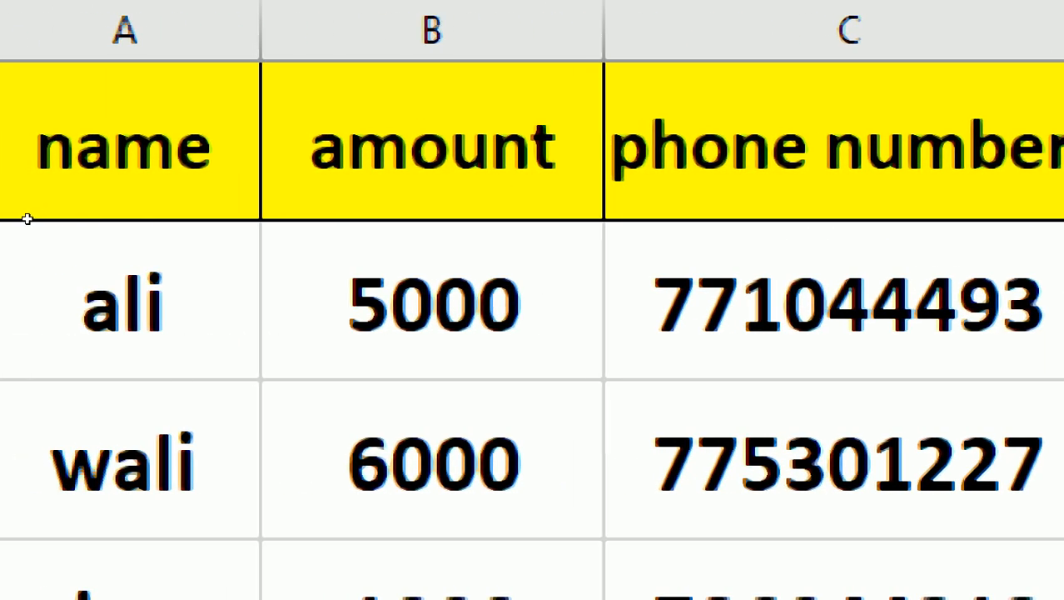
click(57, 220)
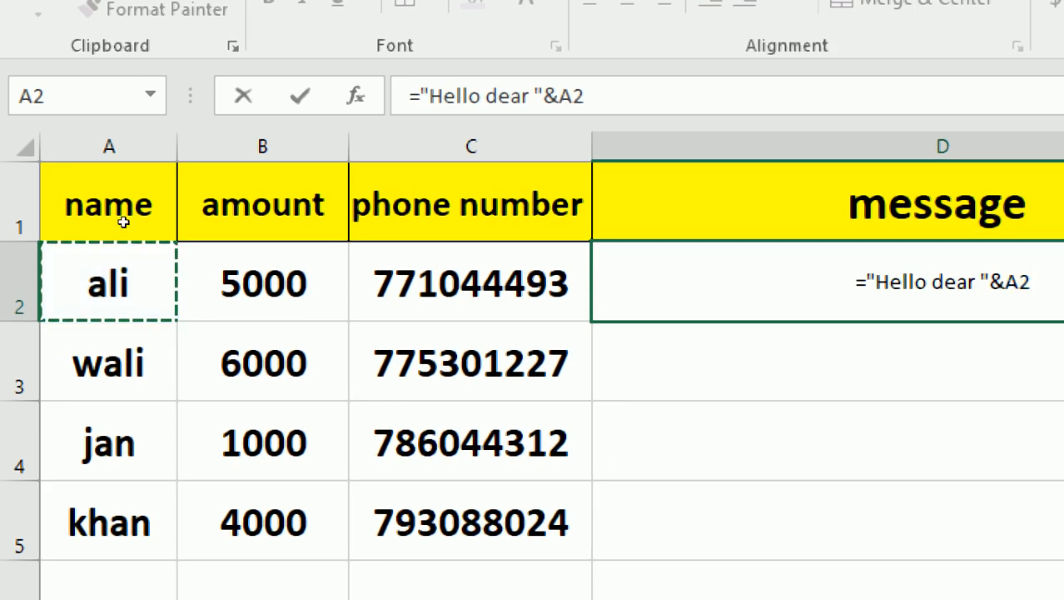
click(533, 254)
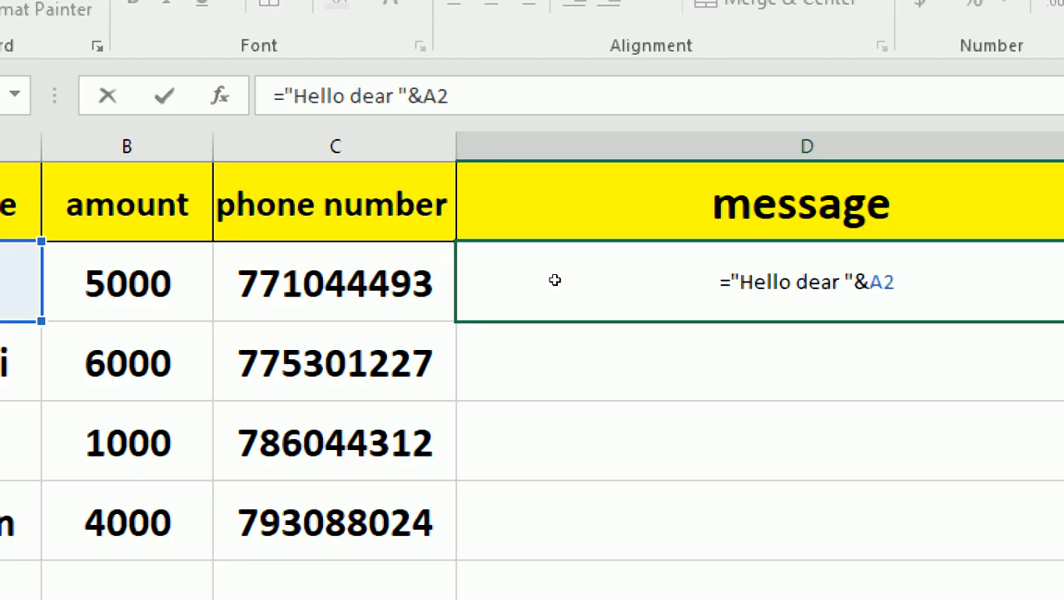
Append the quoted text " you should pay" after A2 in the D2 message formula.
text(")
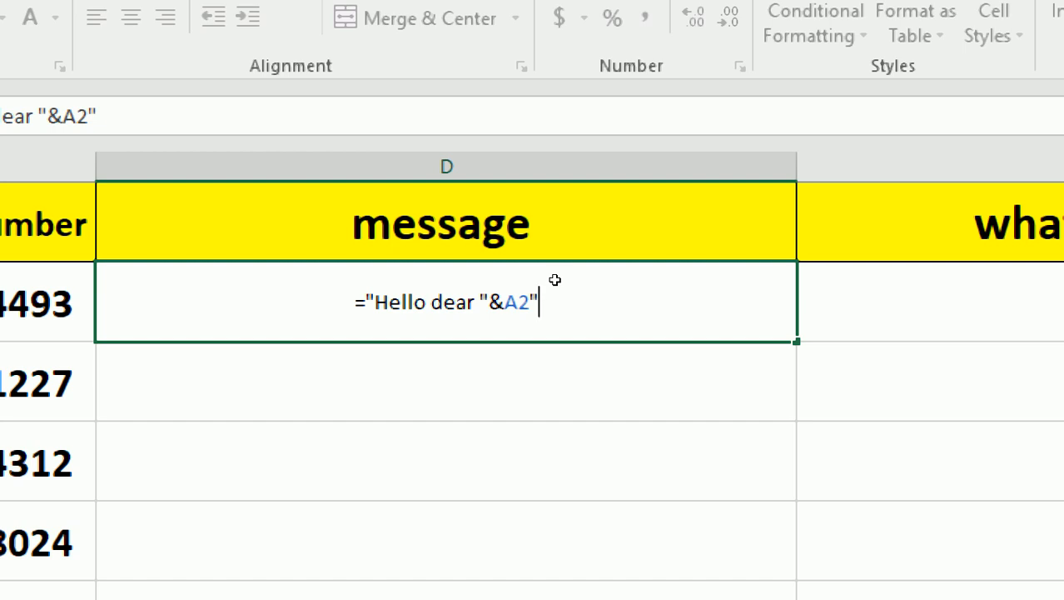
text(you)
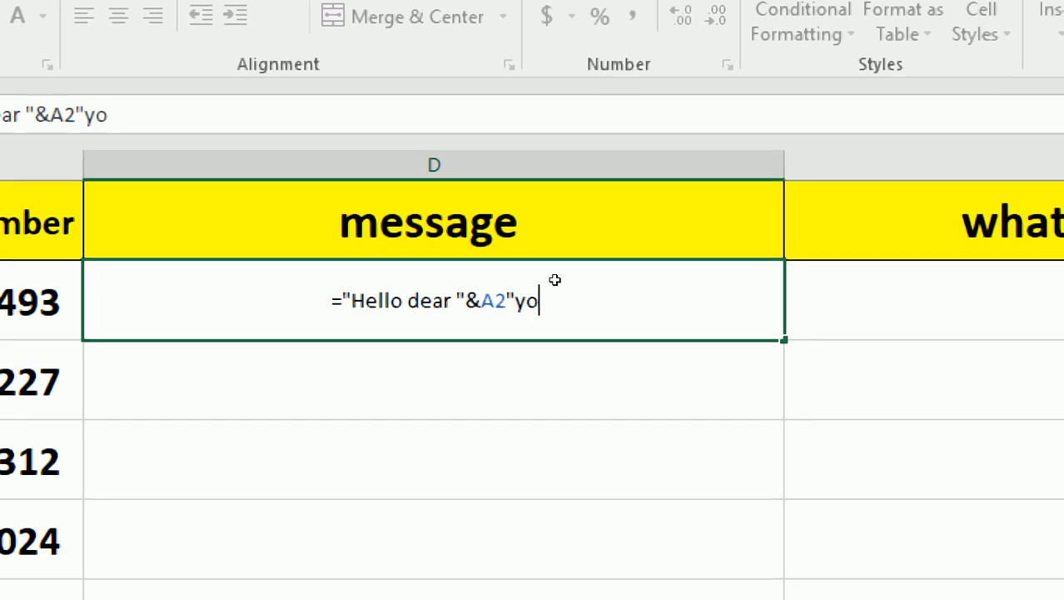
key(BackSpace)
key(BackSpace)
key(BackSpace)
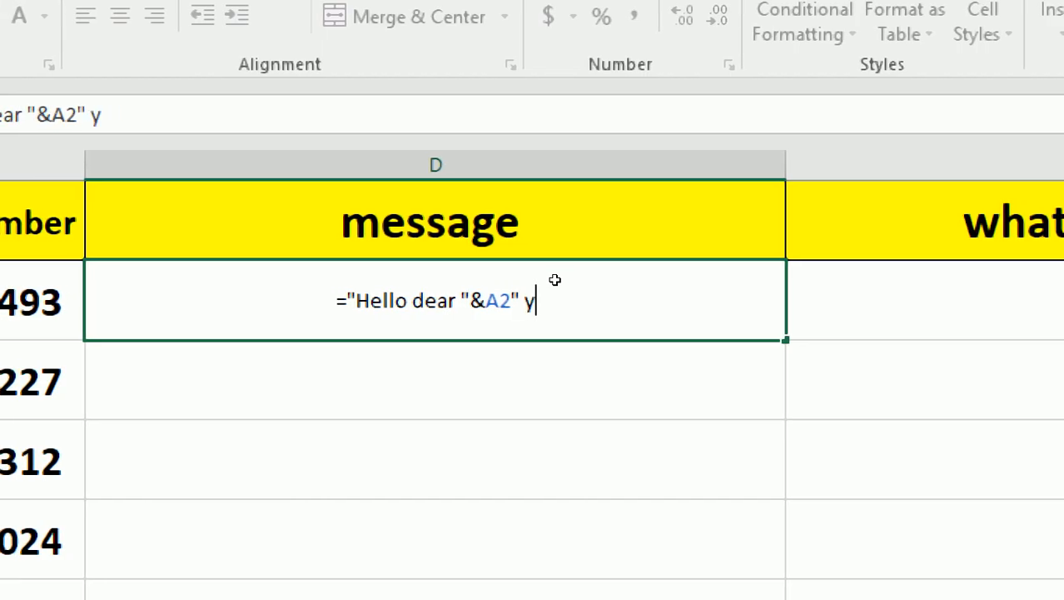
text(you should pay")
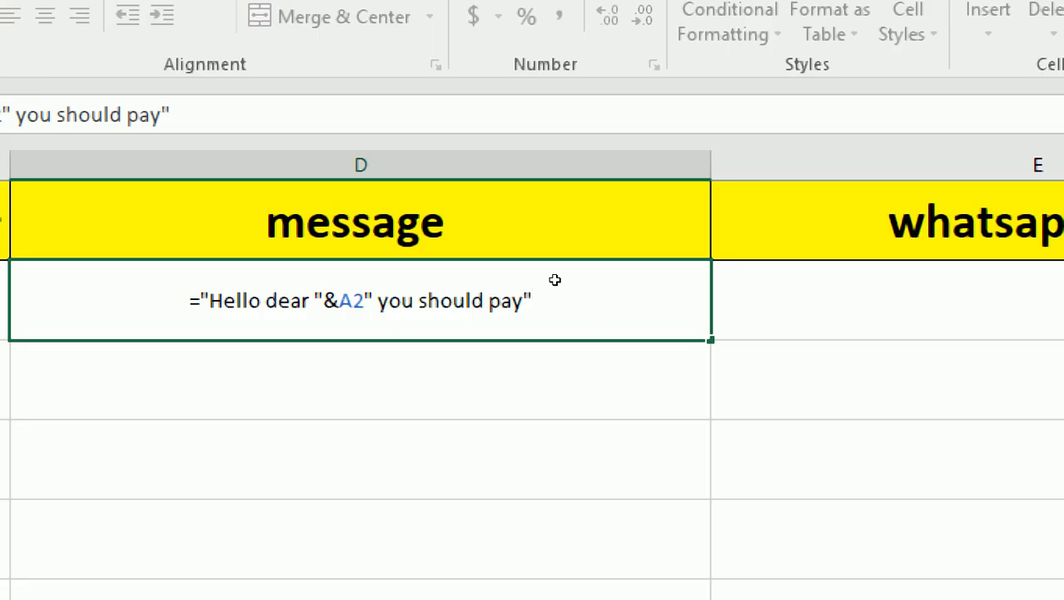
Join the amount cell to the D2 formula by adding &B2& after the "you should pay" text.
text(&)
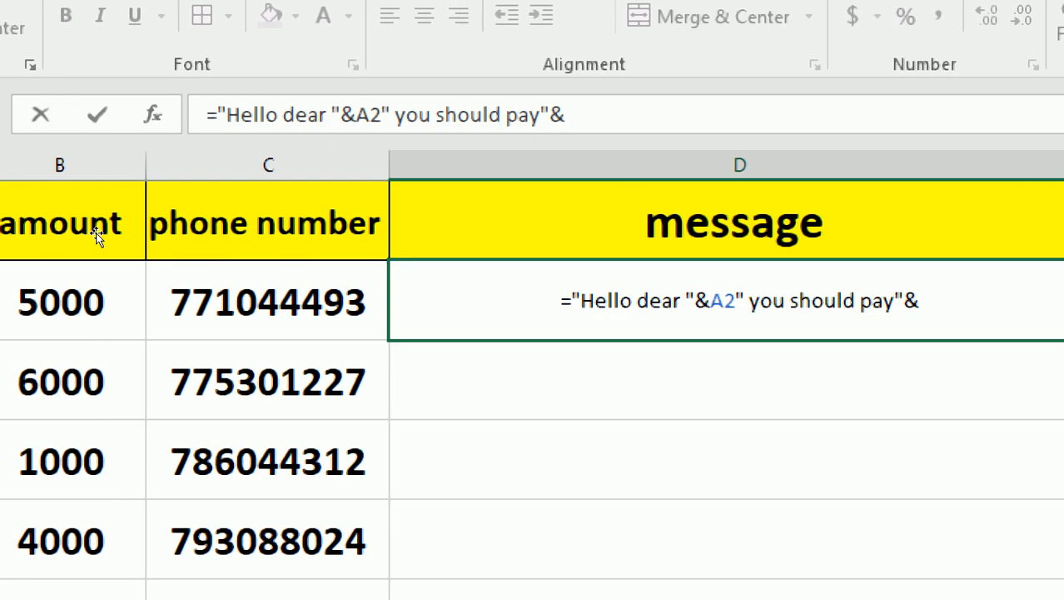
key(Left)
key(Left)
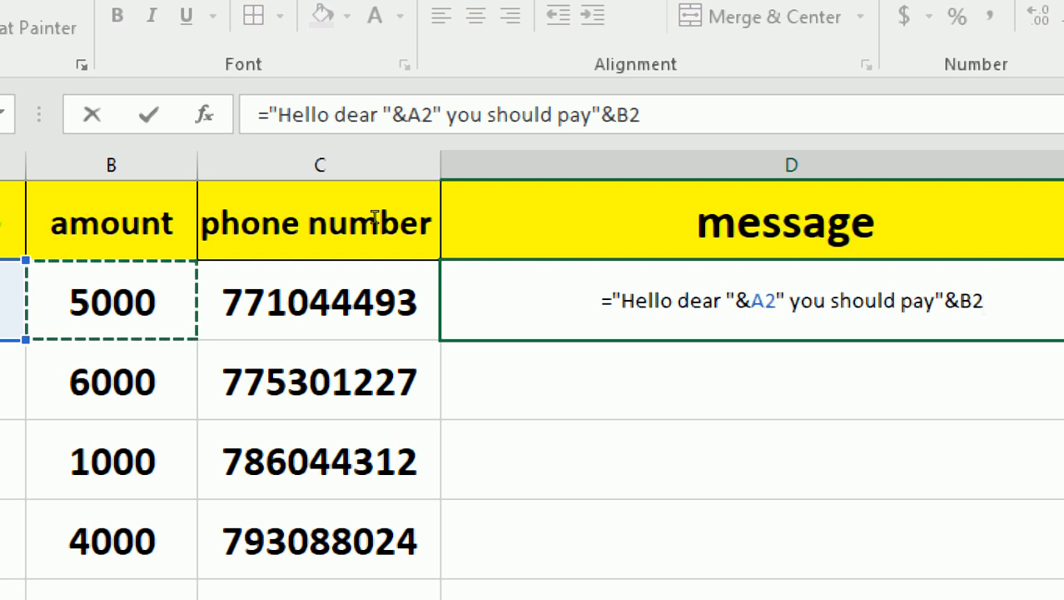
text(&)
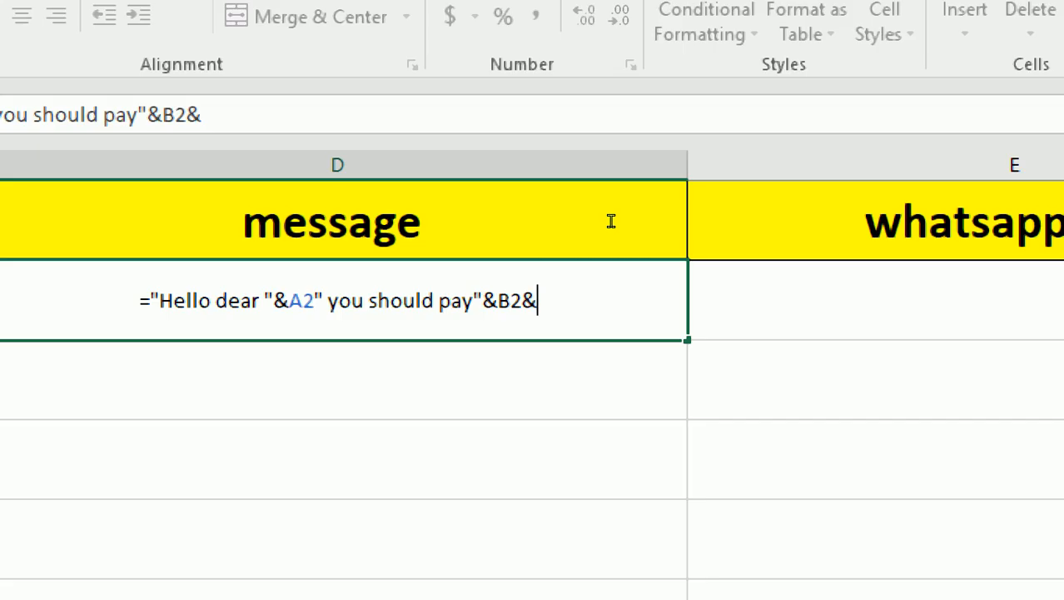
Open another quoted text after &B2& in the D2 formula and enter " we kindly notify you that, ".
text(")
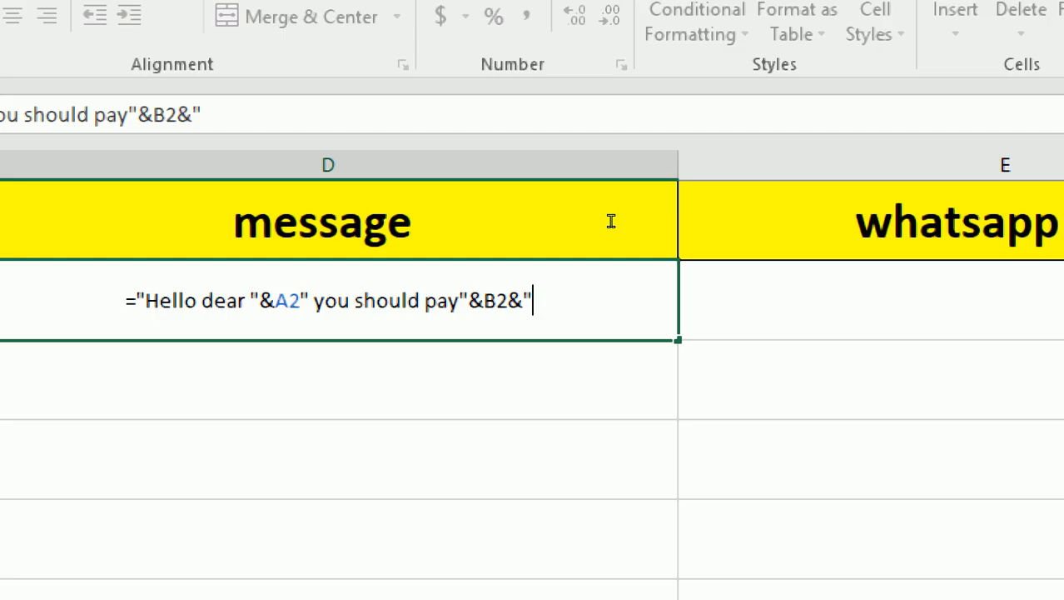
text( we kindl)
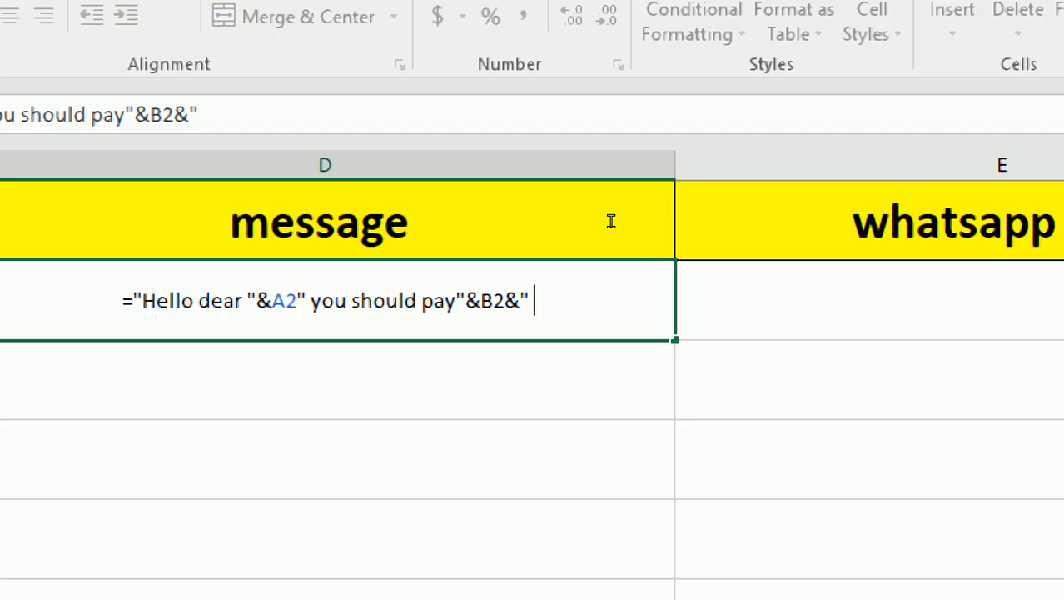
text(y no)
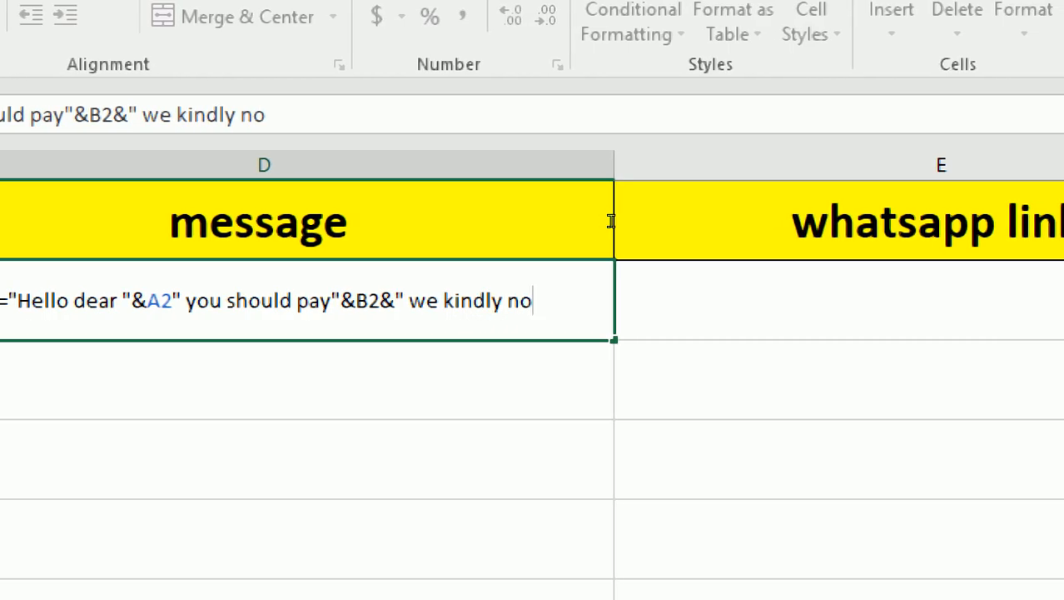
text(tify yu)
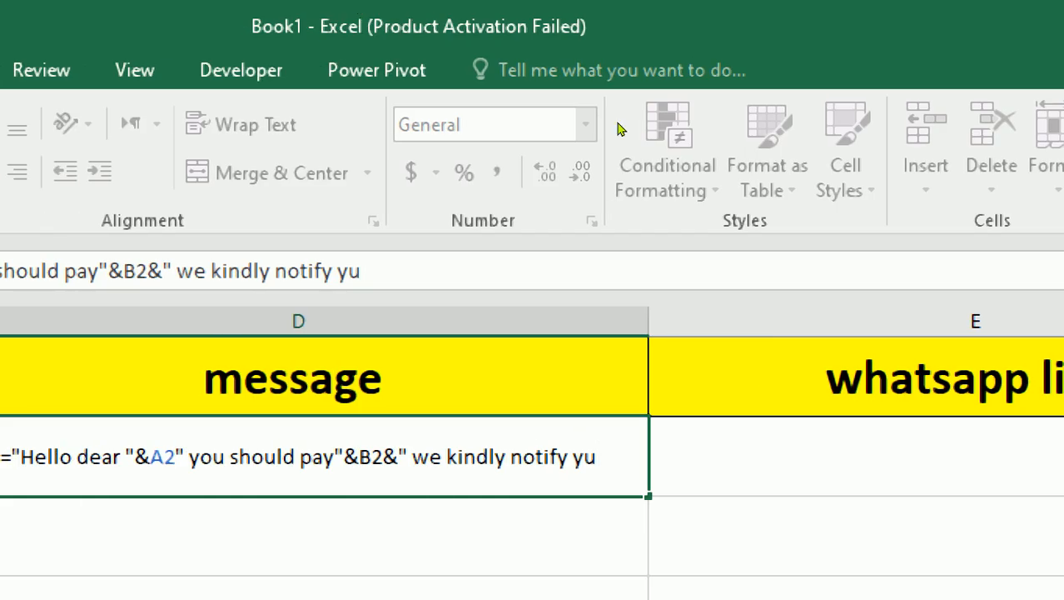
key(BackSpace)
key(BackSpace)
text(ou that y)
key(BackSpace)
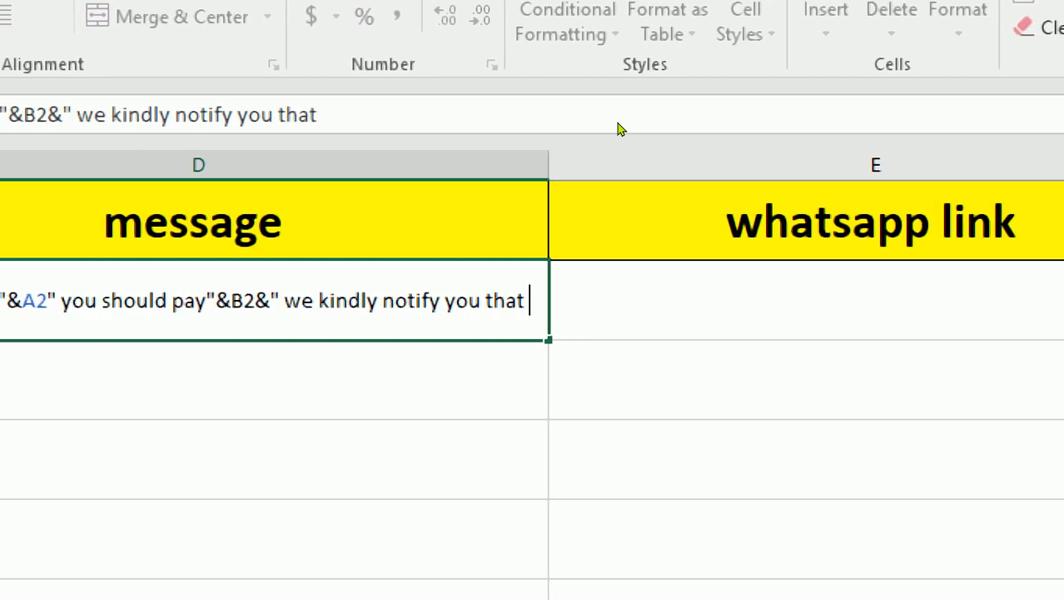
key(BackSpace)
text(y)
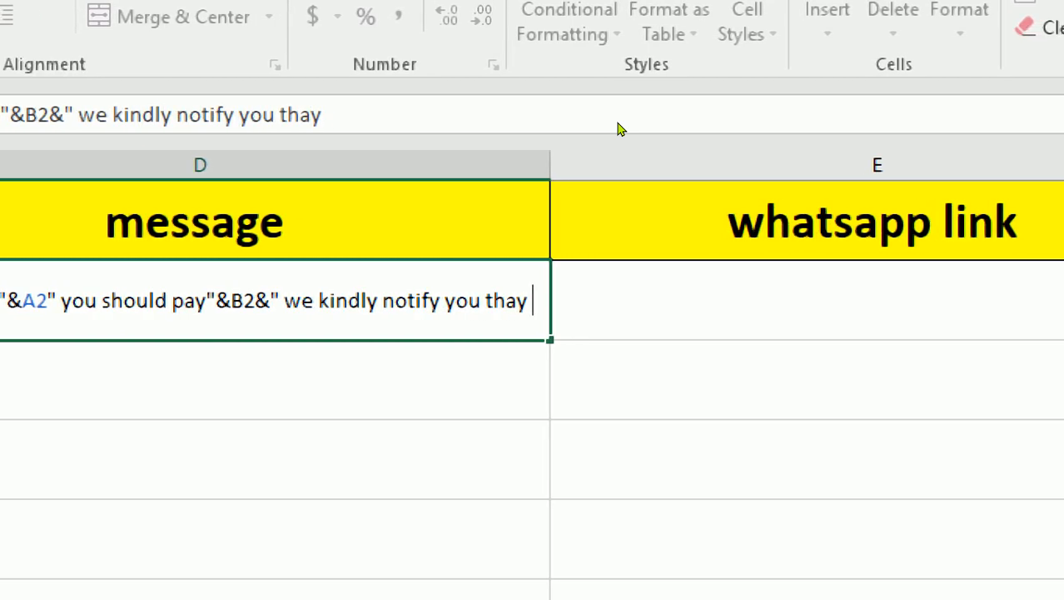
key(BackSpace)
text(t)
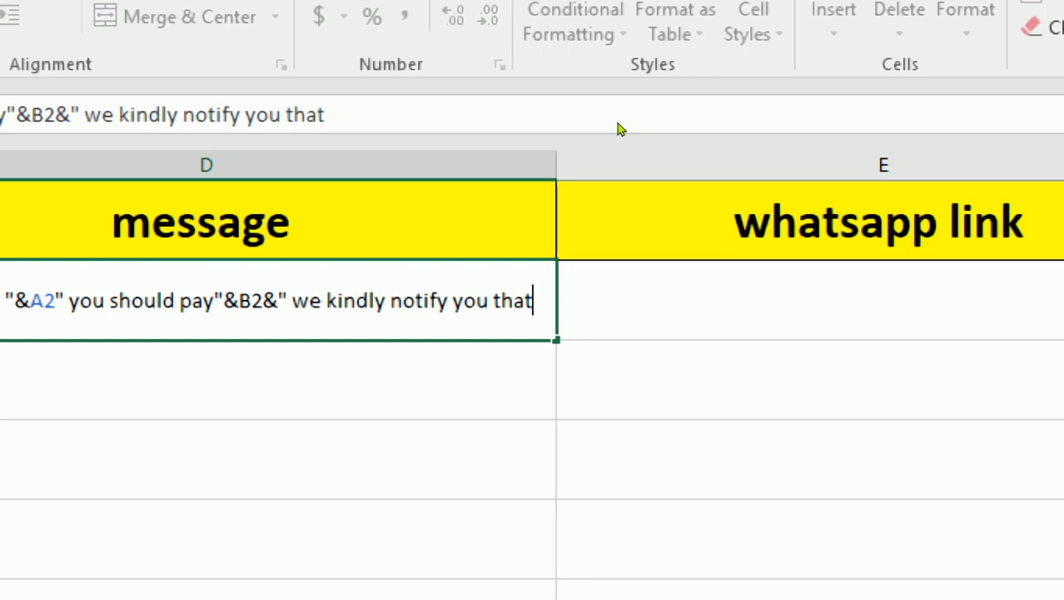
key(BackSpace)
text(, )
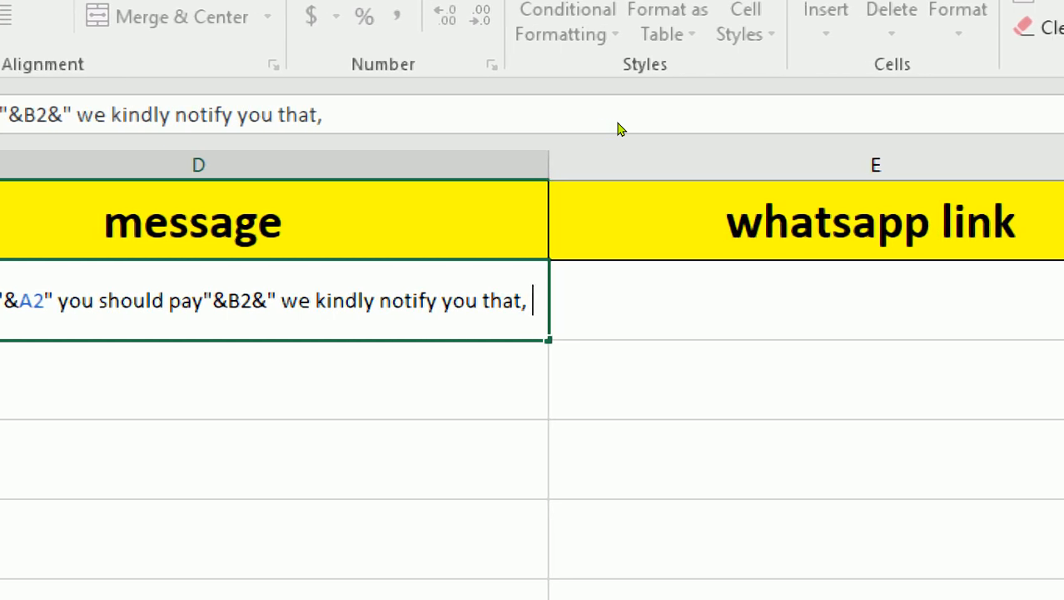
Finish the quoted text with "you should pay the mentioned amount of money to your office" and try to enter the D2 formula.
text(you)
key(BackSpace)
text(ou should )
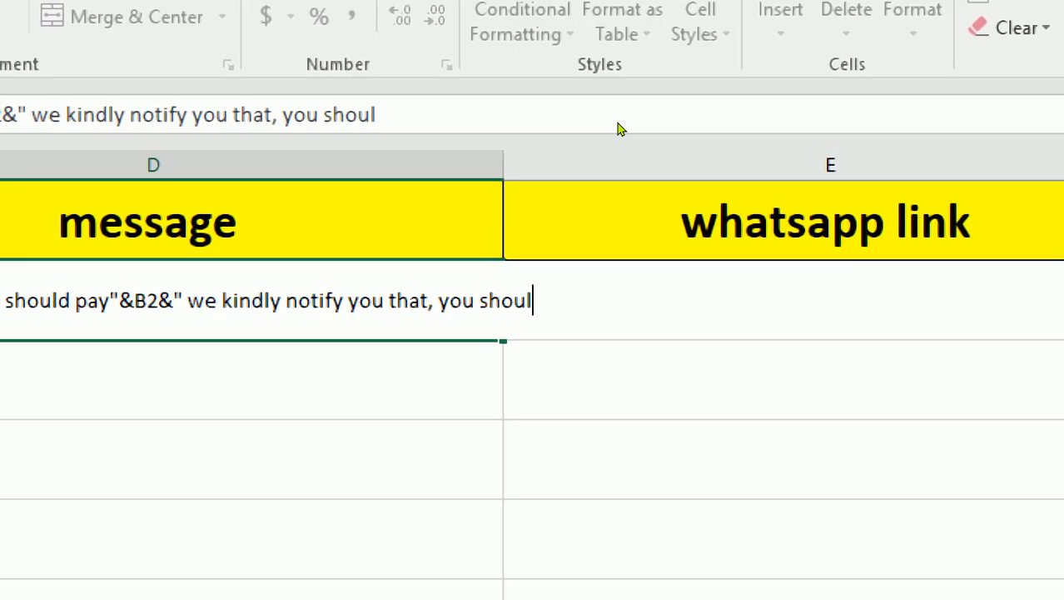
text(pay the ment)
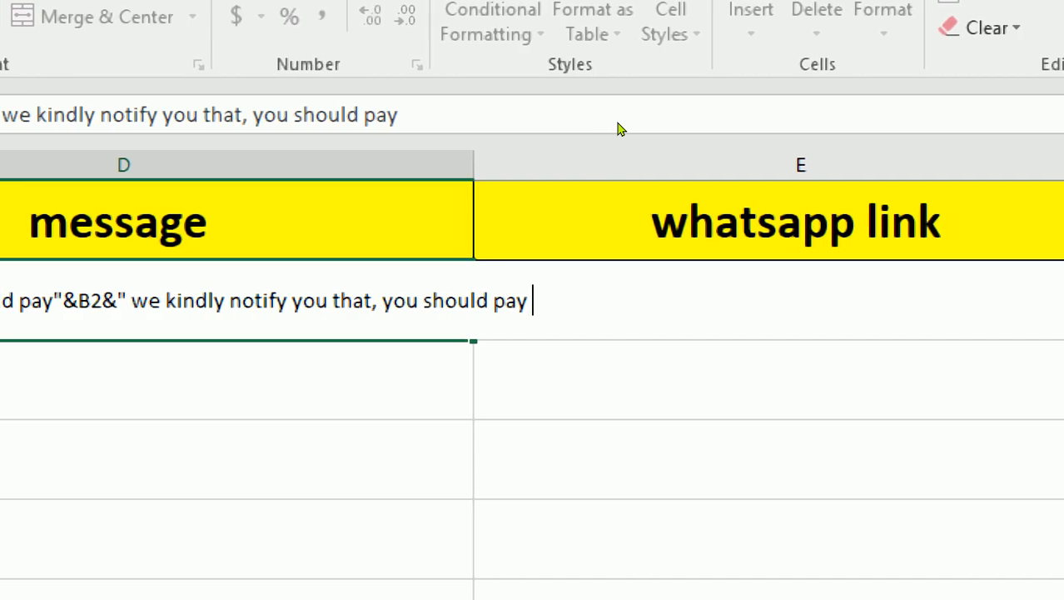
text(ioned )
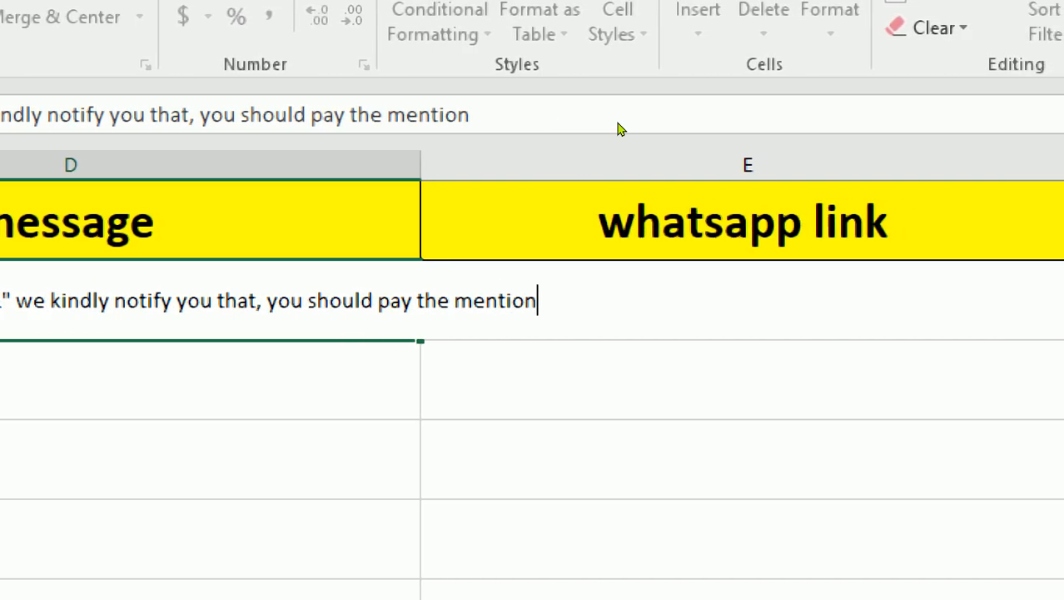
text(amount of )
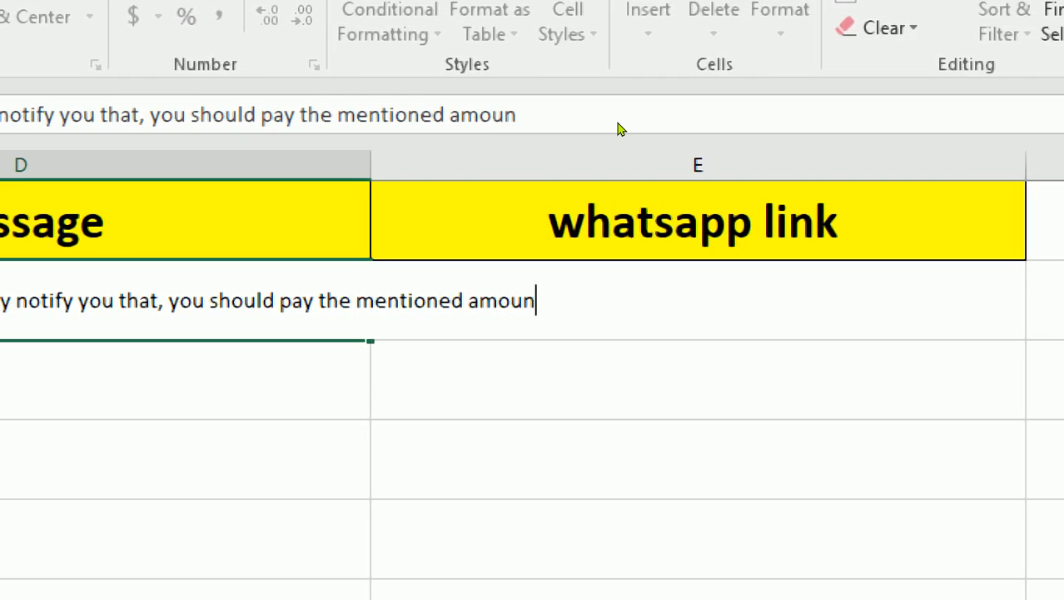
text(mory)
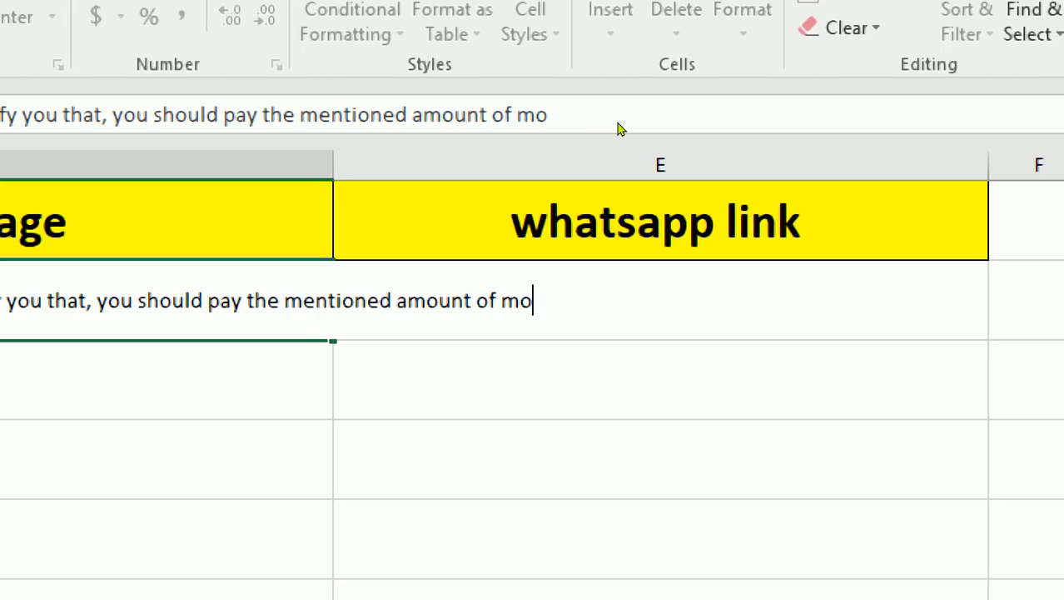
key(BackSpace)
key(BackSpace)
text(ney to y)
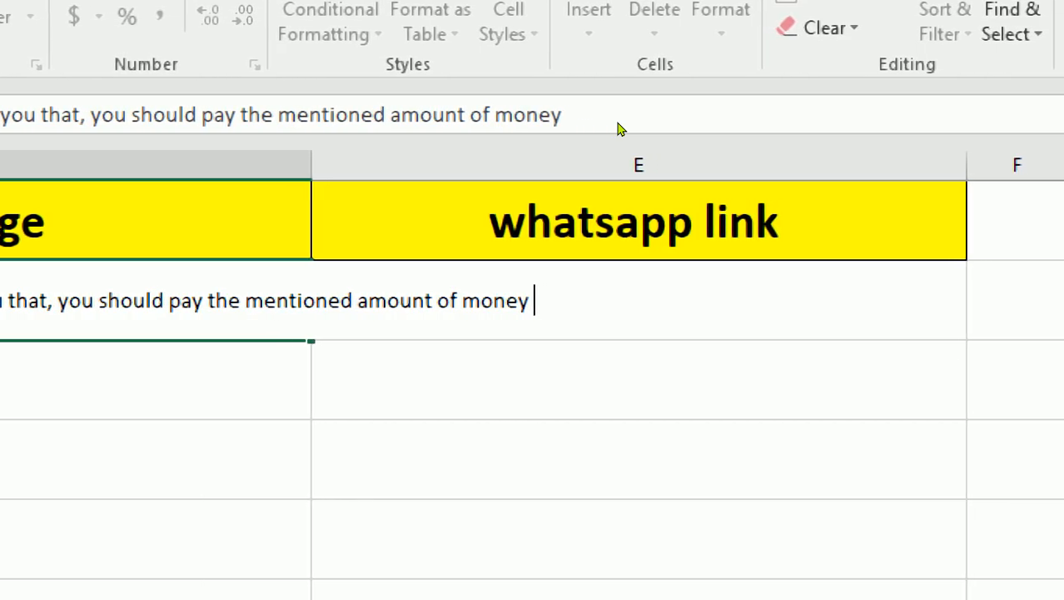
text(our )
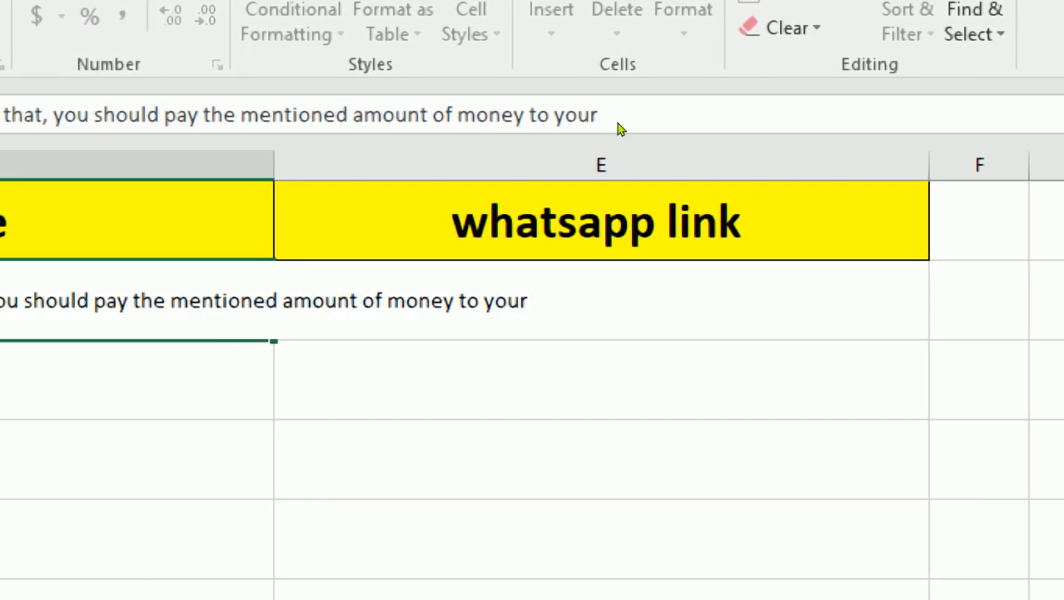
text(office)
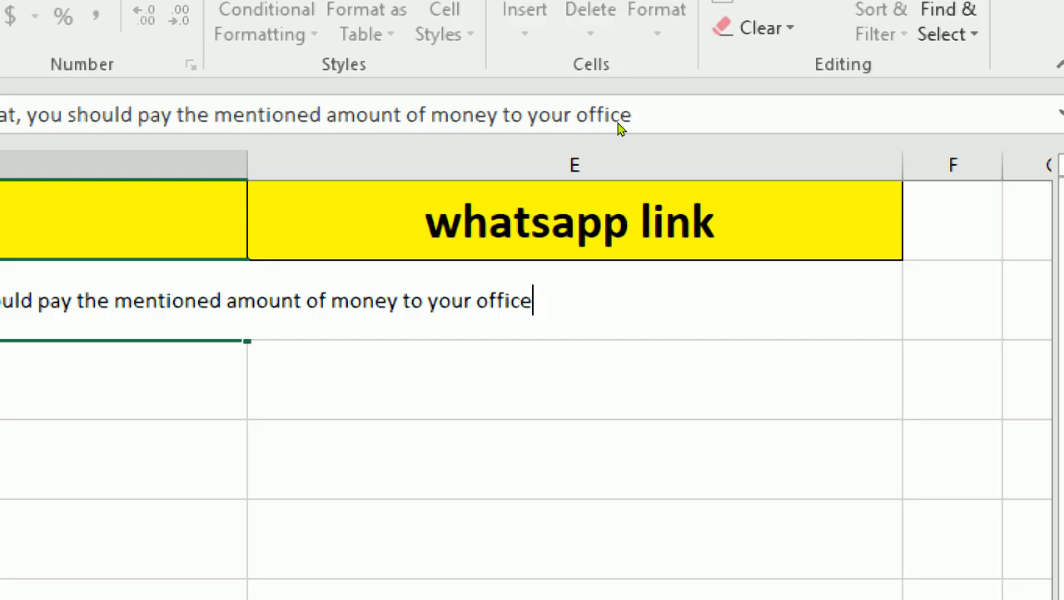
text(")
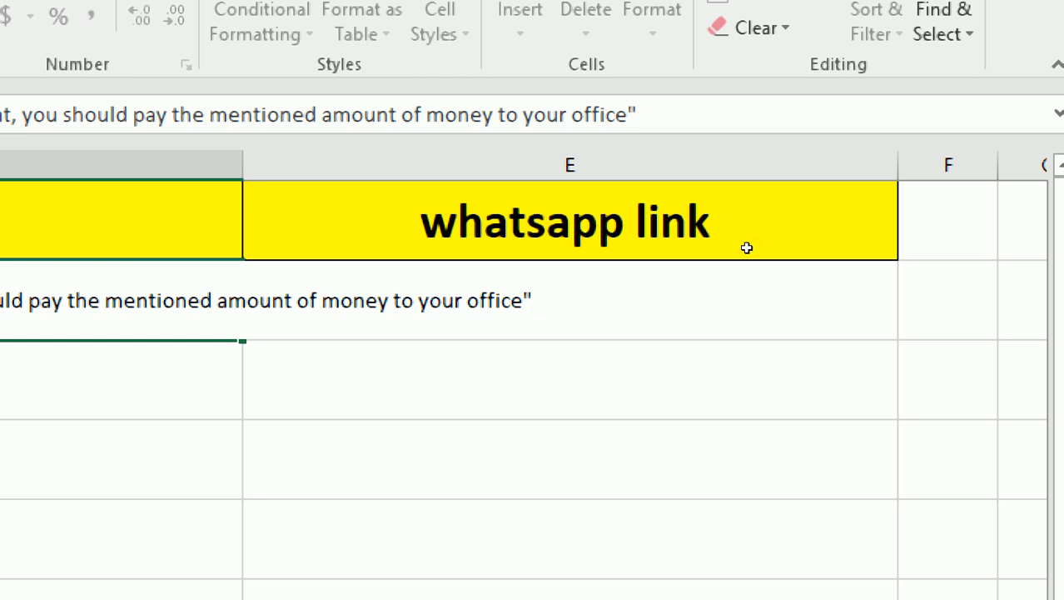
key(Return)
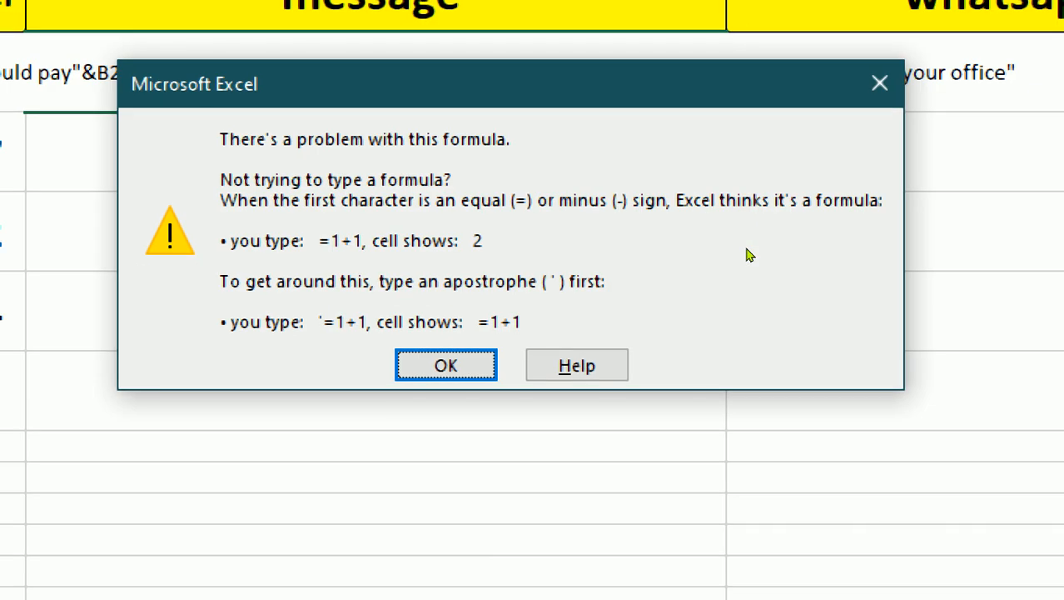
click(495, 377)
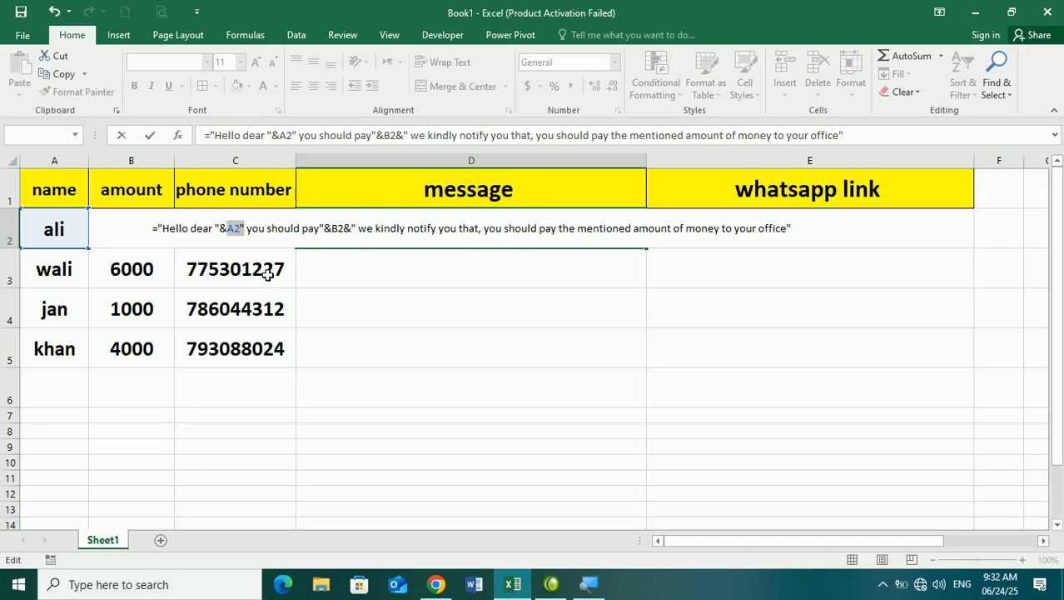
Insert the missing & between A2 and the " you should pay" text and enter the D2 formula.
click(241, 227)
text(&)
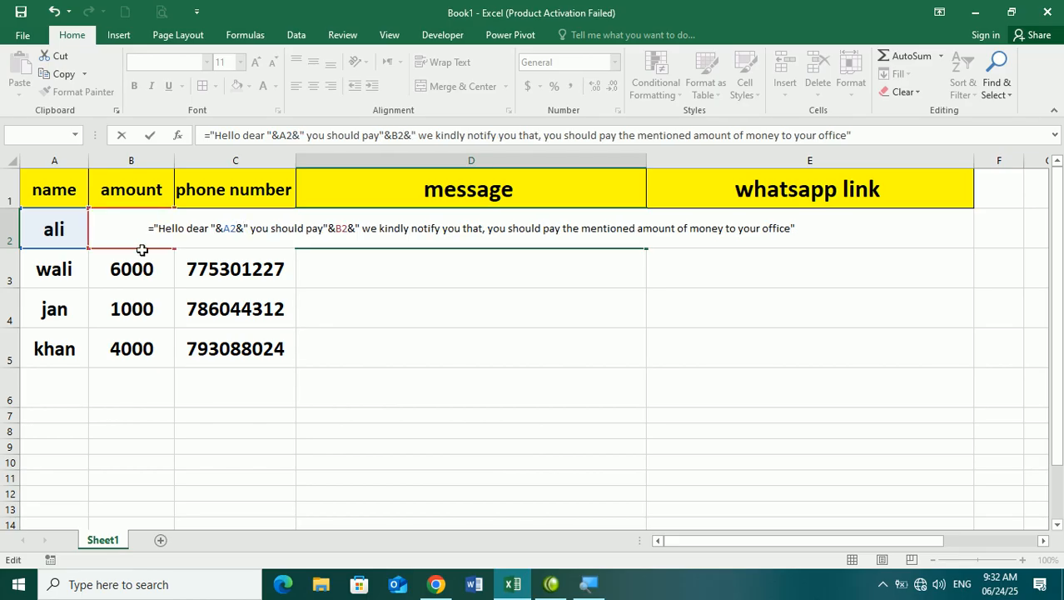
click(812, 235)
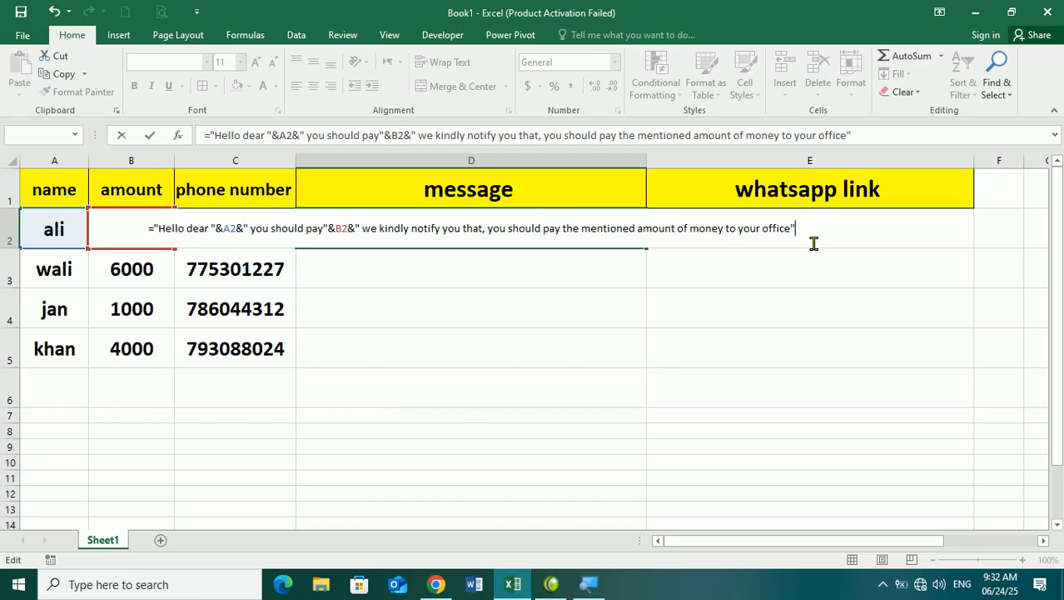
key(Return)
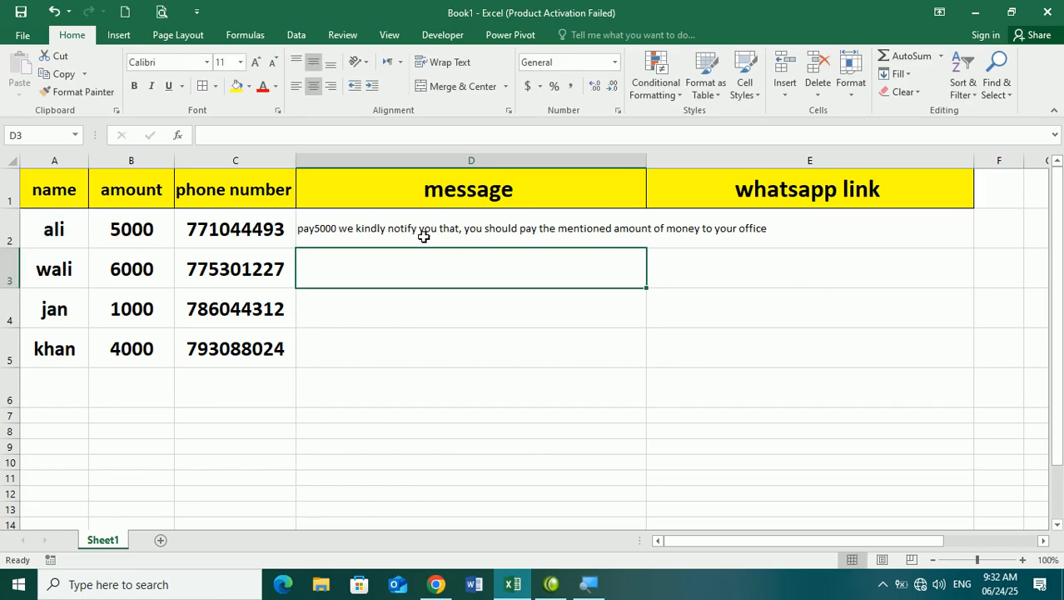
Reduce the D2 message's font size to 9 and widen column D until the whole message fits.
drag(640, 160, 769, 160)
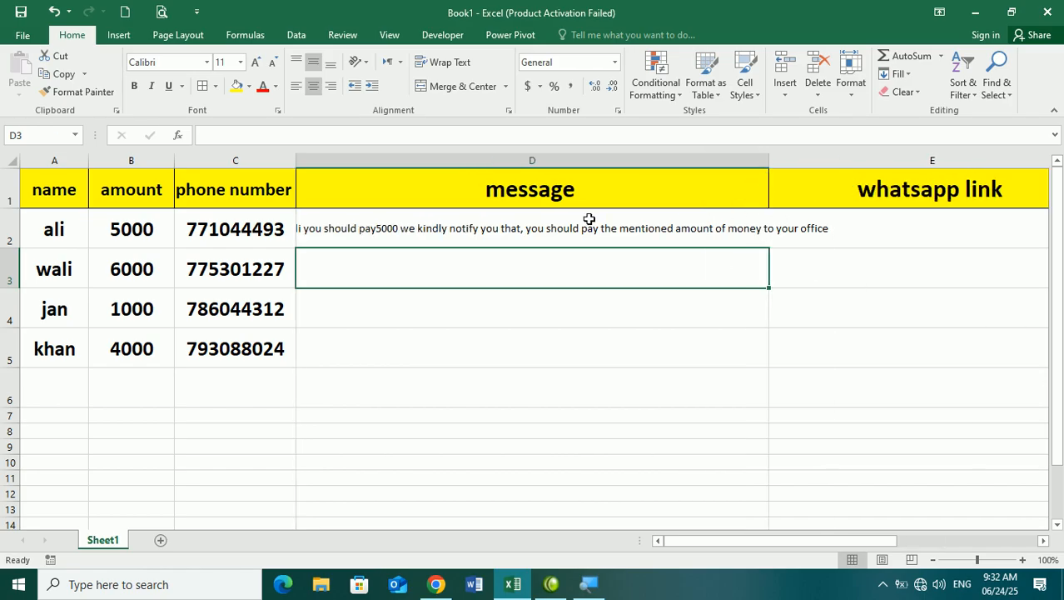
click(511, 233)
click(273, 63)
click(273, 63)
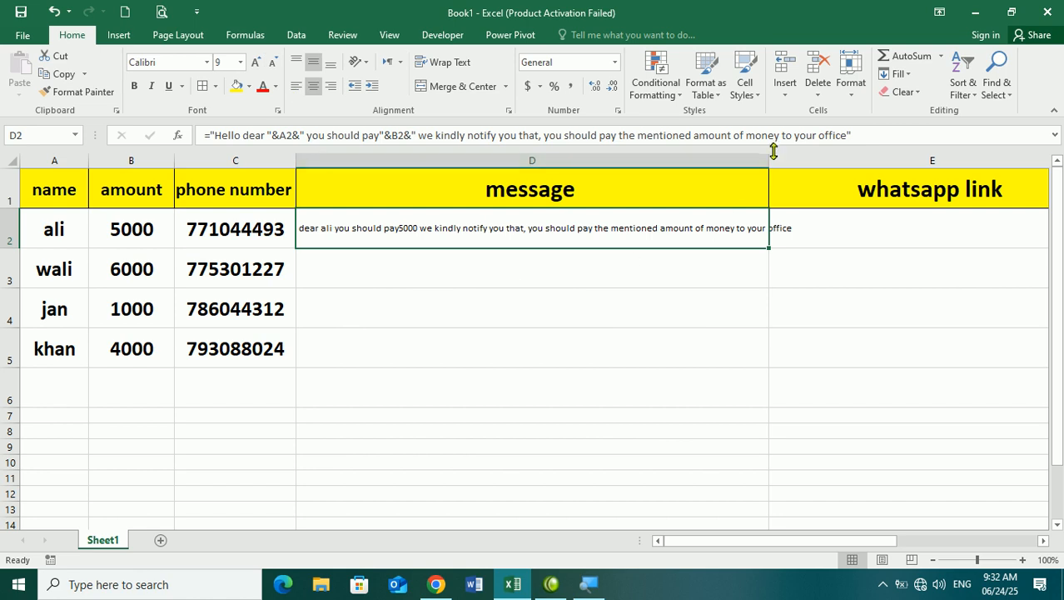
drag(771, 159, 875, 159)
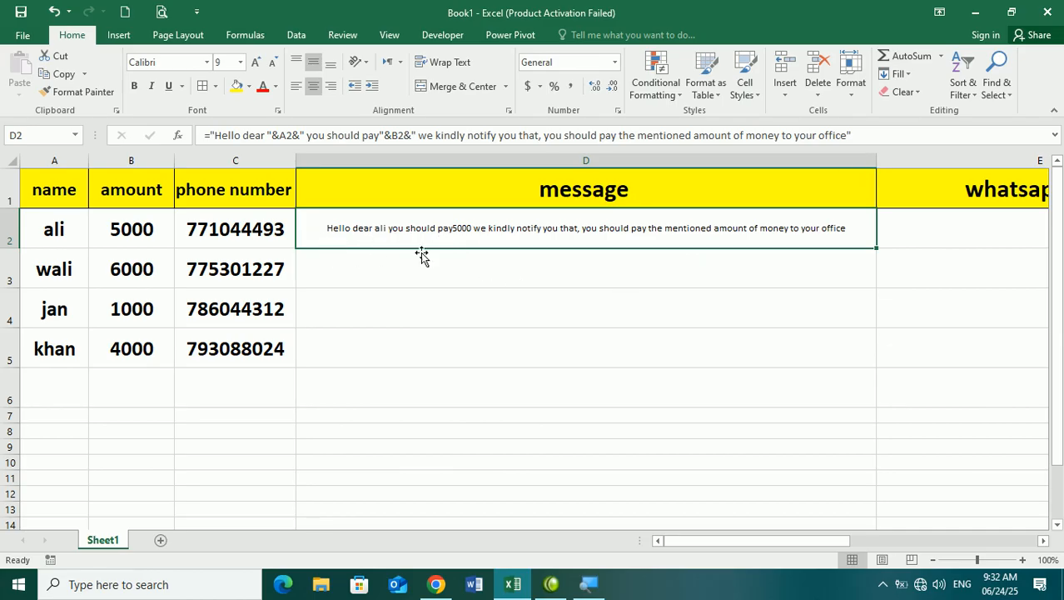
Add a space after "pay" inside the quoted text of the D2 formula, before the joined B2 amount.
double_click(497, 229)
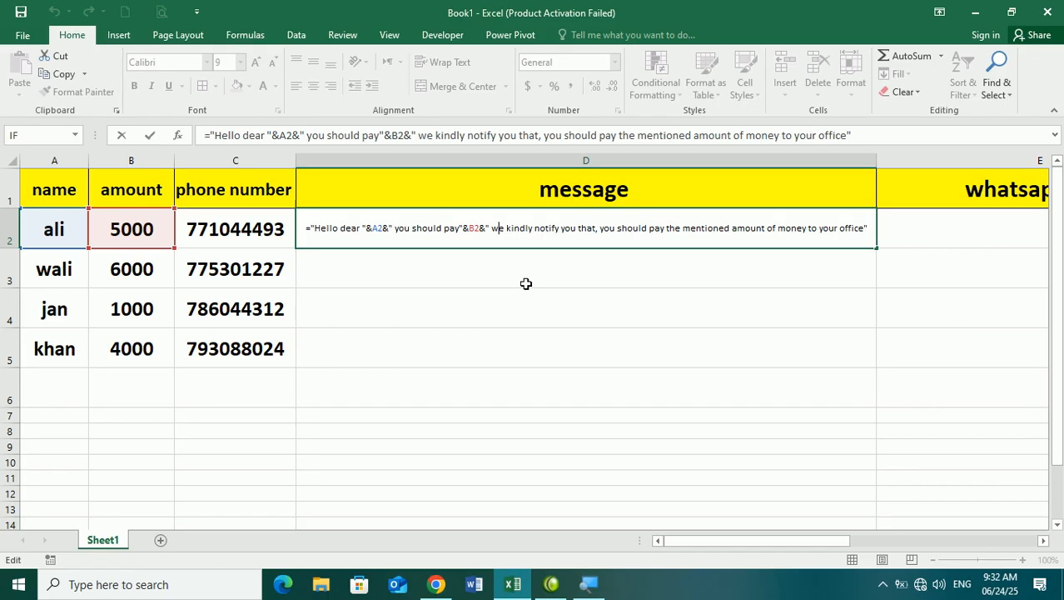
click(463, 228)
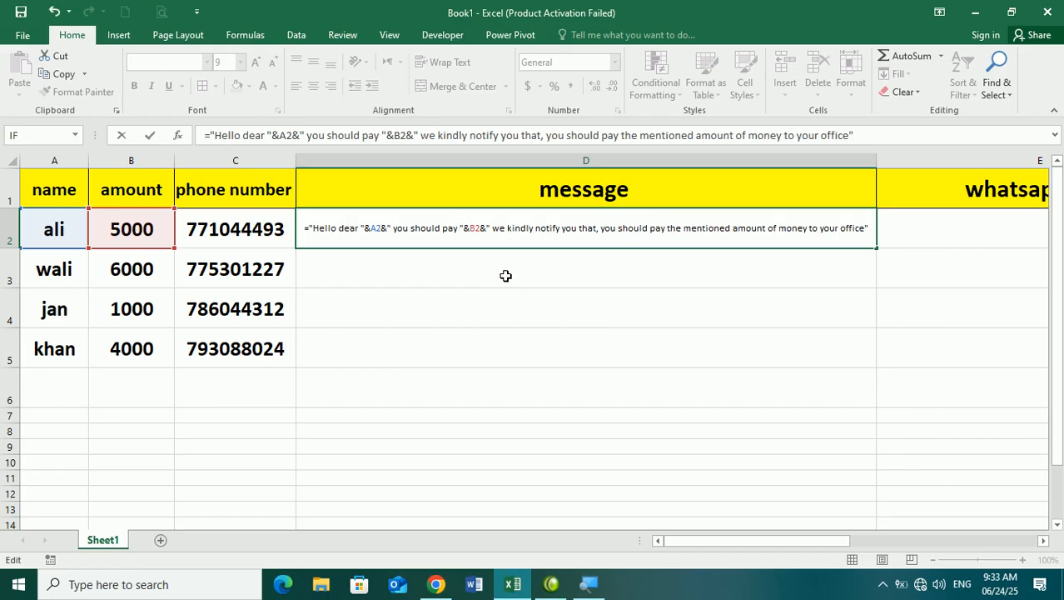
key(Return)
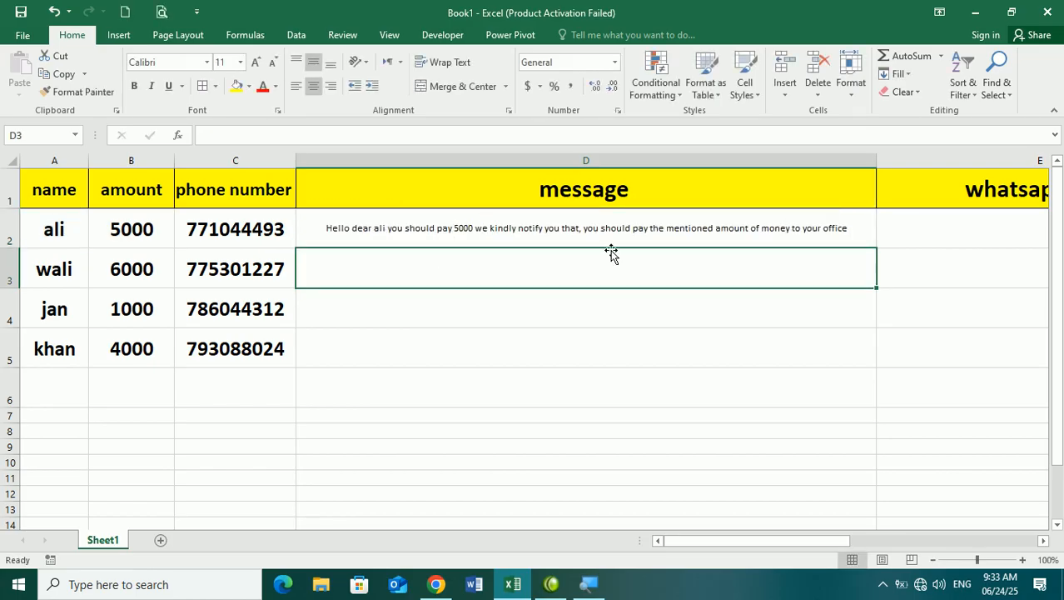
Fill the D2 message formula down through D5 and check the messages in the rows below.
drag(796, 541, 893, 540)
click(804, 223)
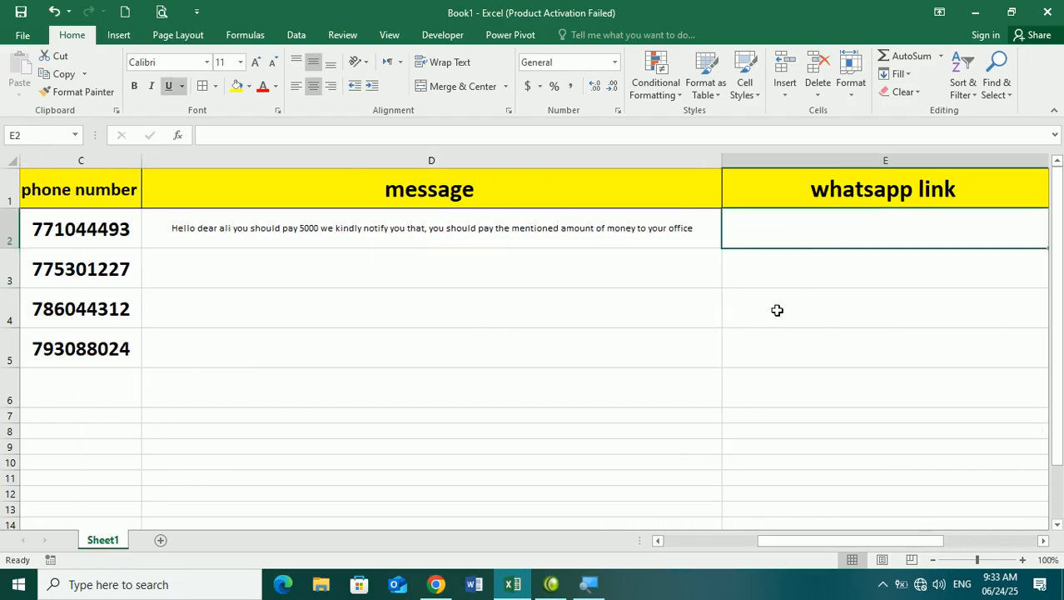
click(602, 217)
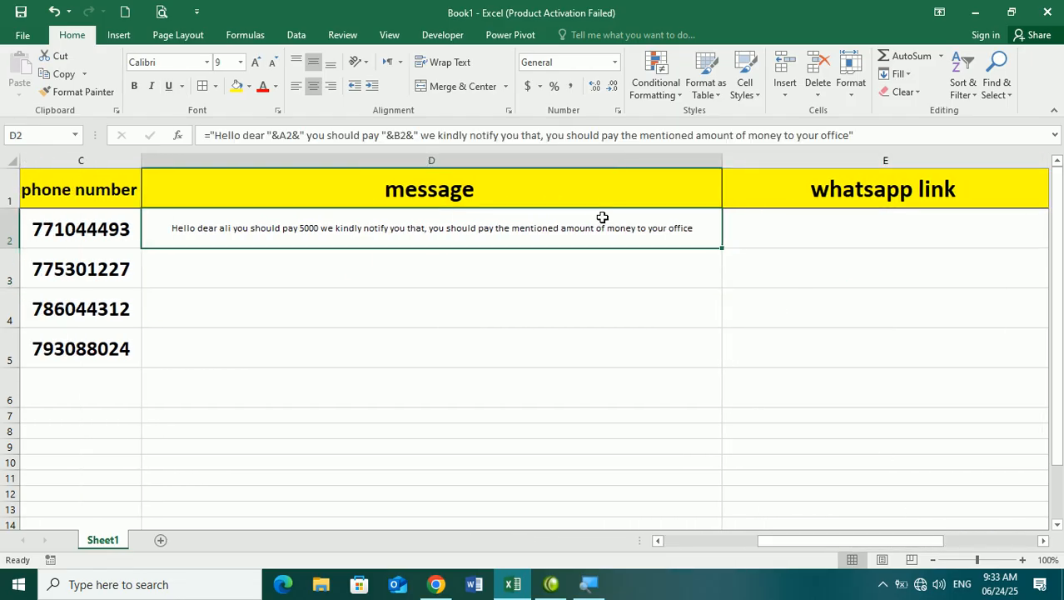
drag(722, 248, 718, 377)
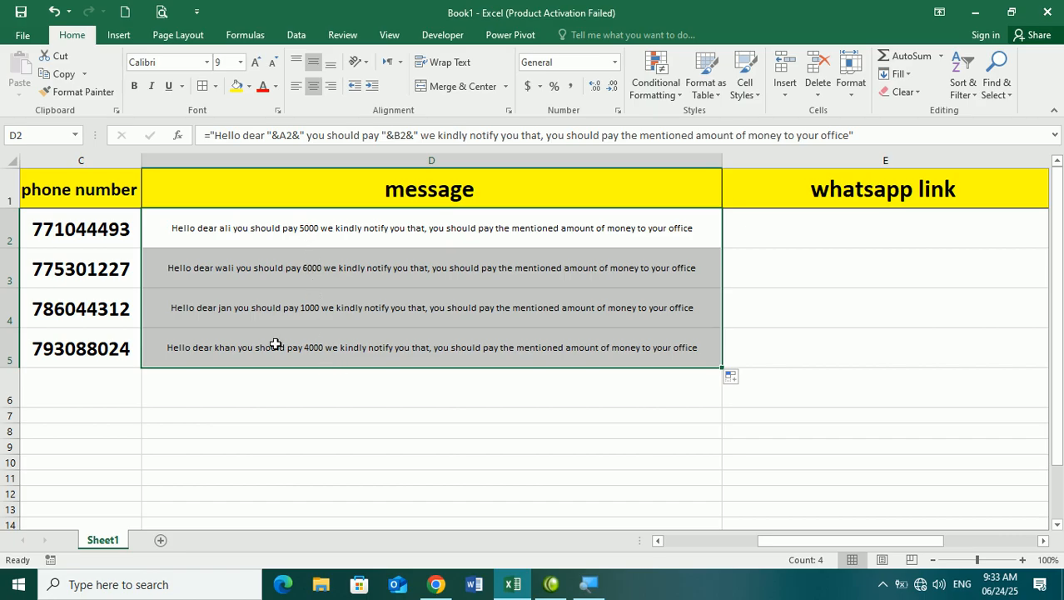
click(215, 316)
click(212, 223)
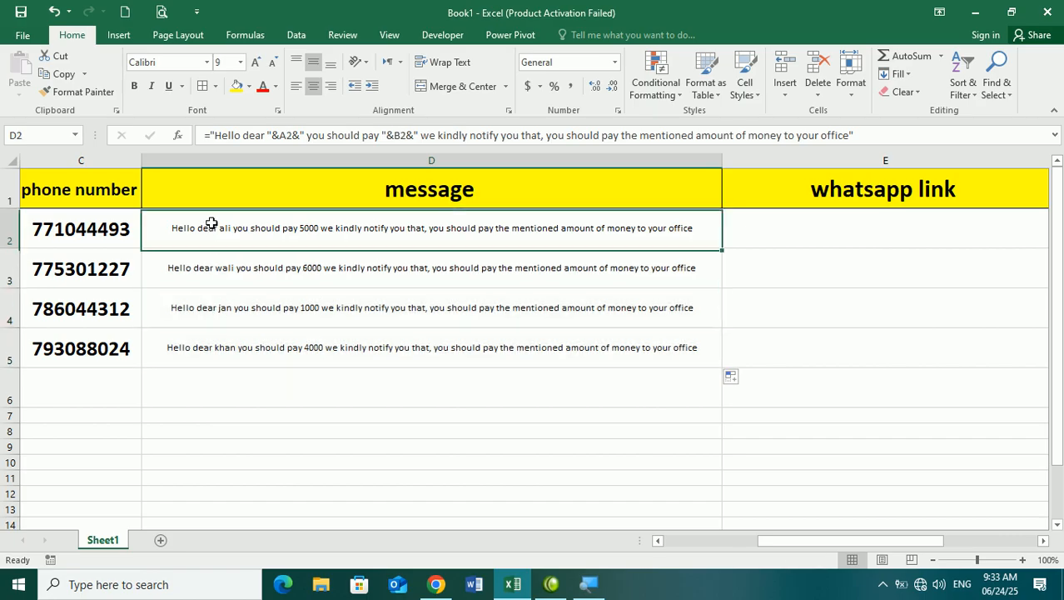
click(227, 269)
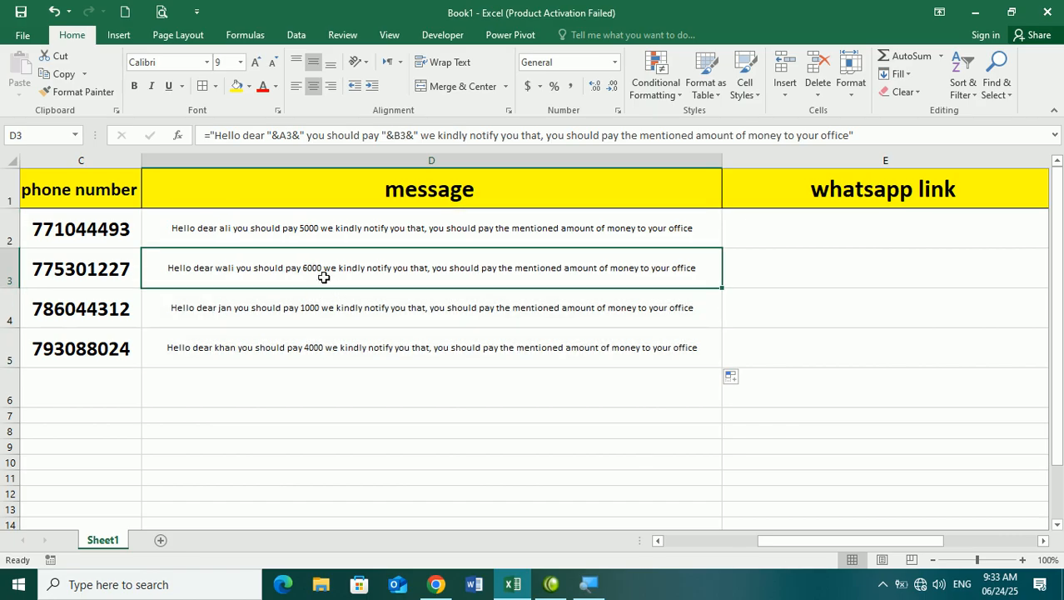
click(331, 321)
Start a HYPERLINK formula in E2, the first cell under the whatsapp link header.
click(795, 236)
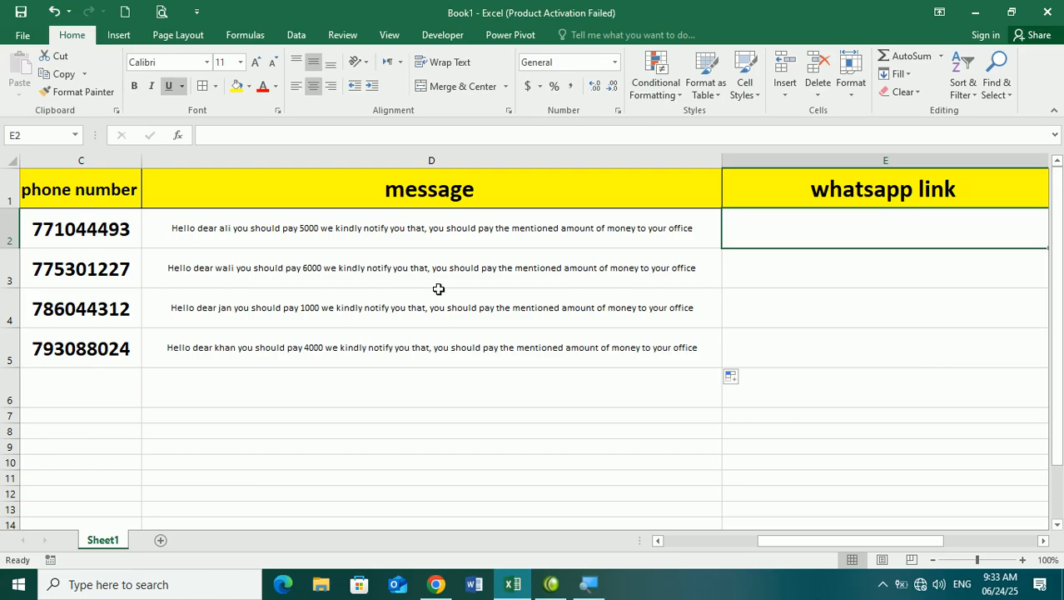
text(=)
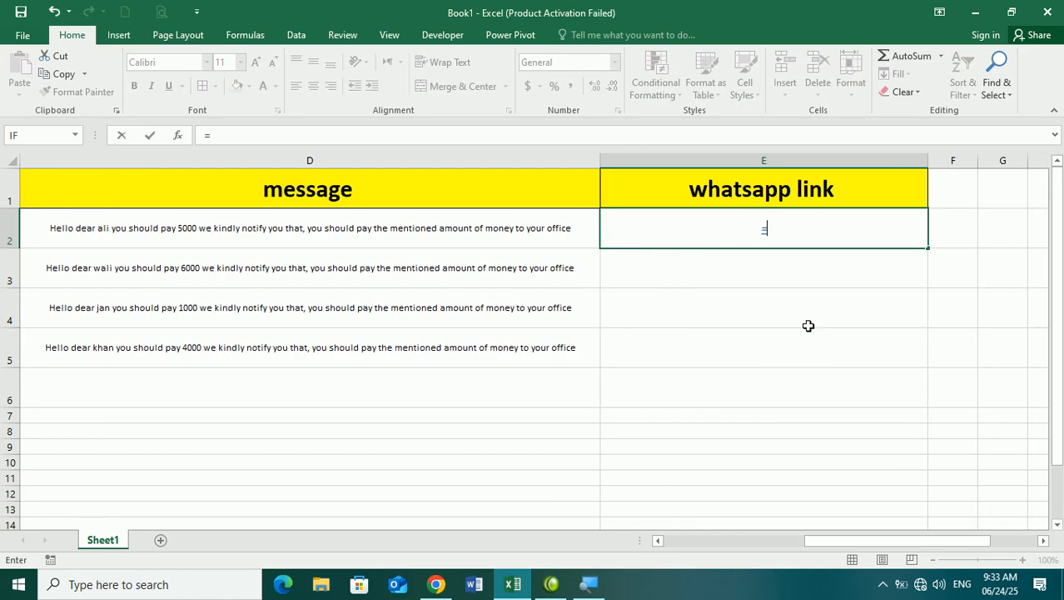
key(BackSpace)
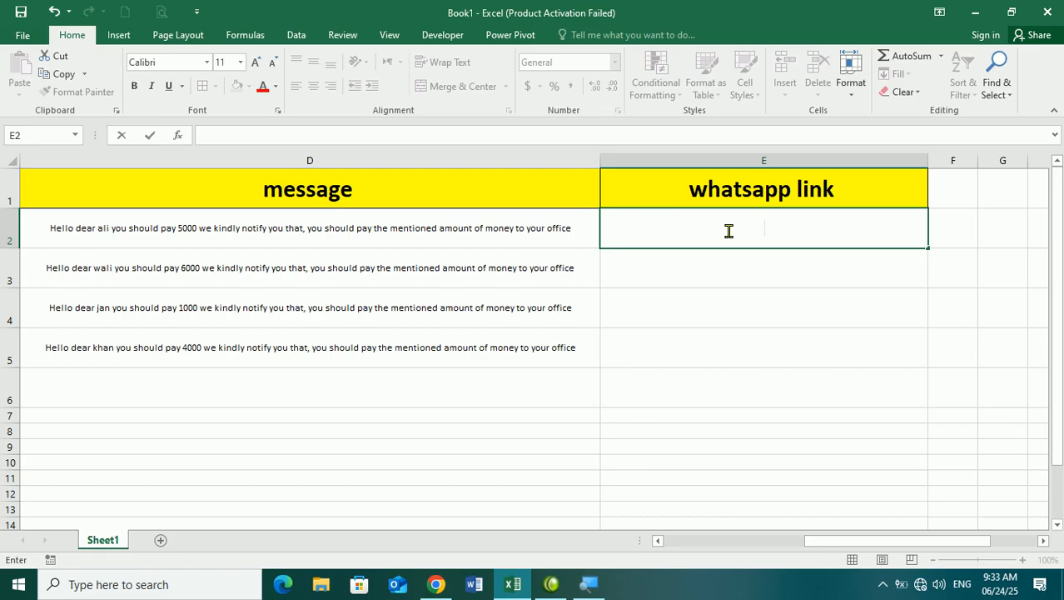
text(=)
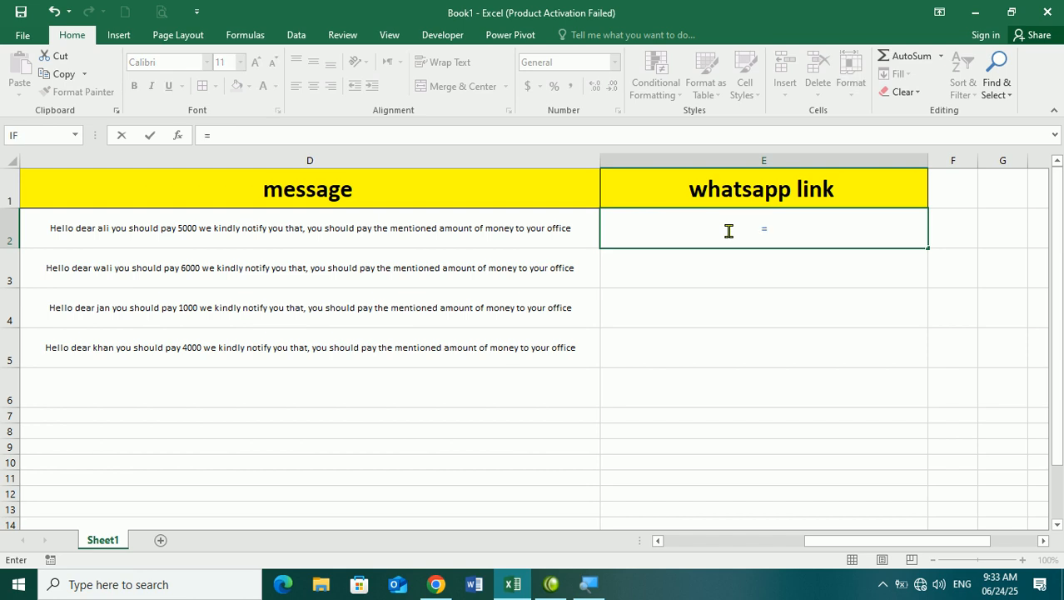
text(hy)
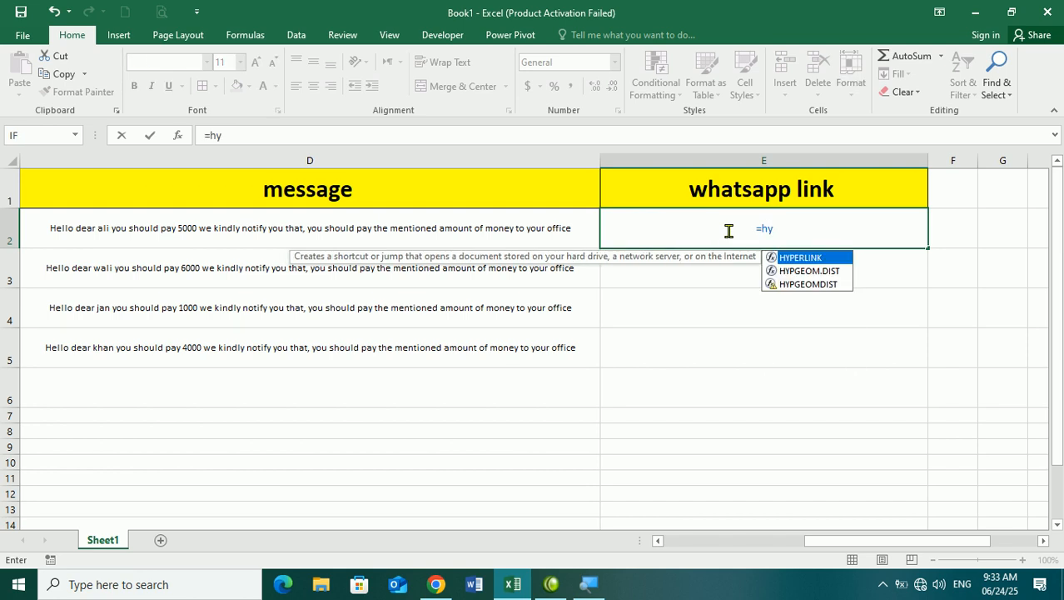
key(Tab)
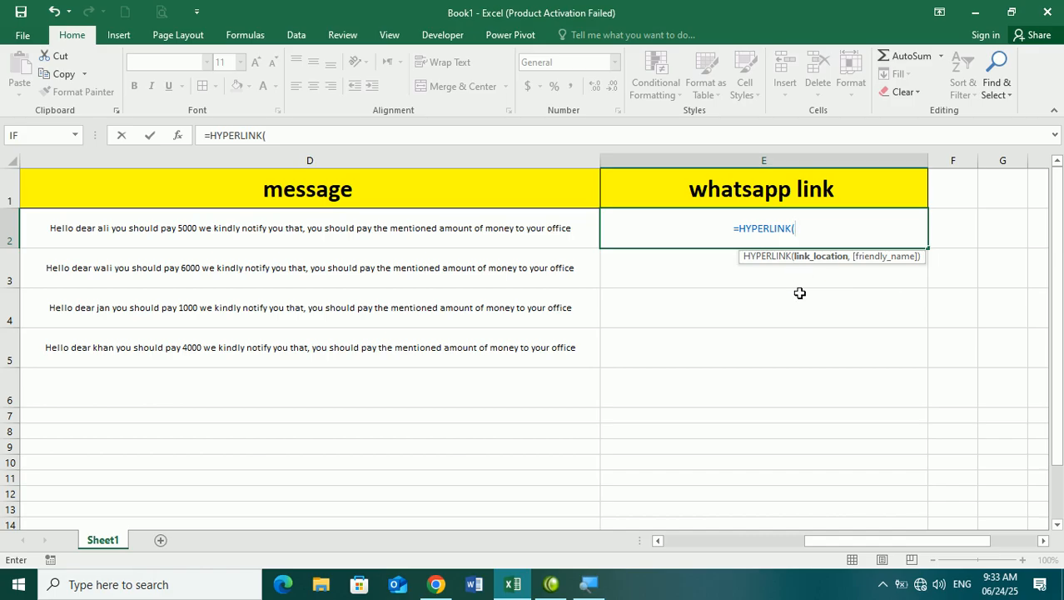
text(")
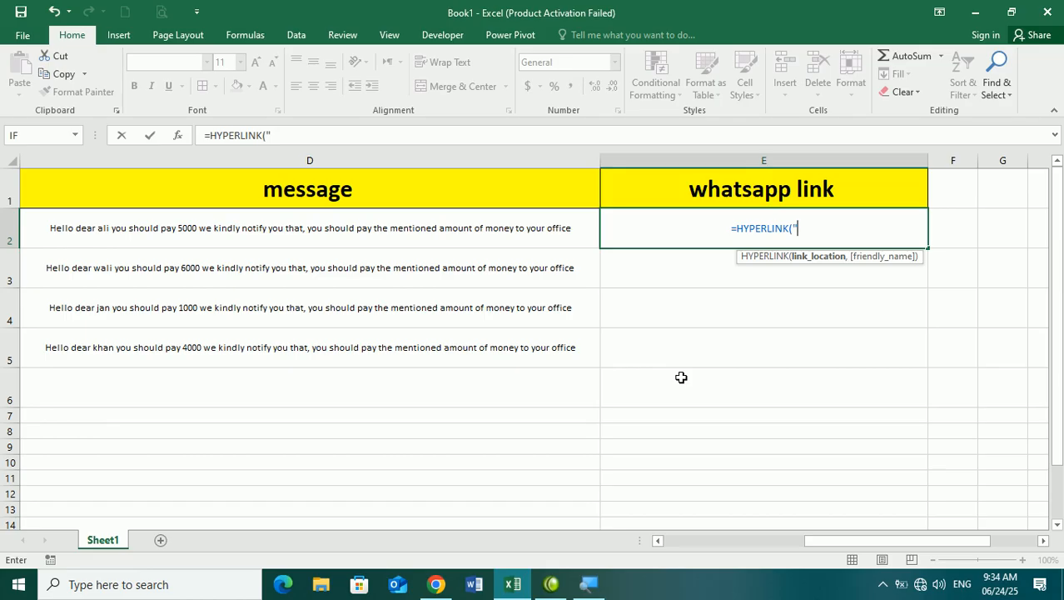
text(https://)
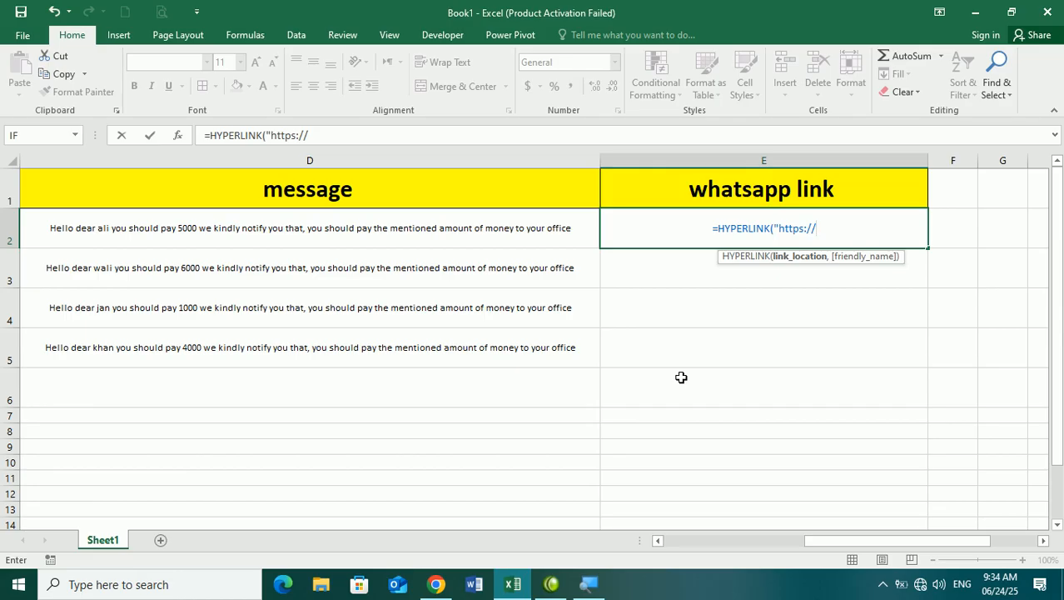
text(web)
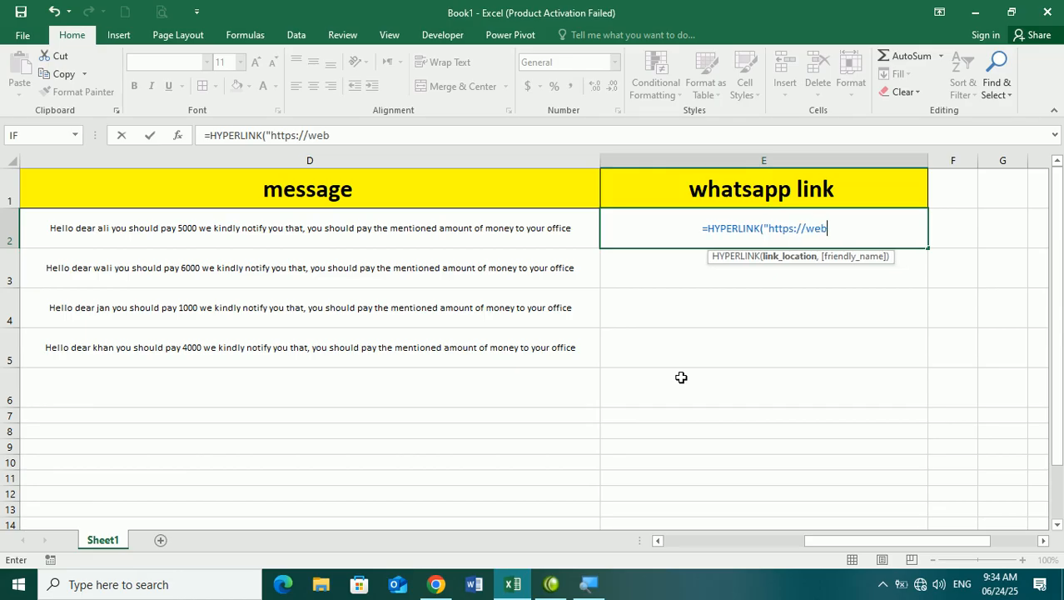
text(.whatsapp.com)
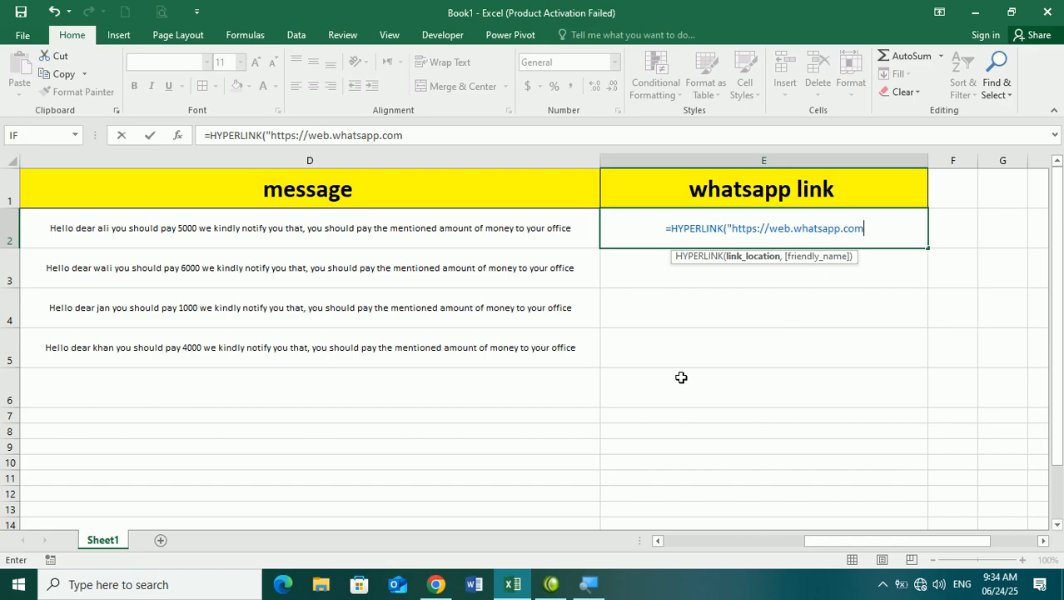
text(/send)
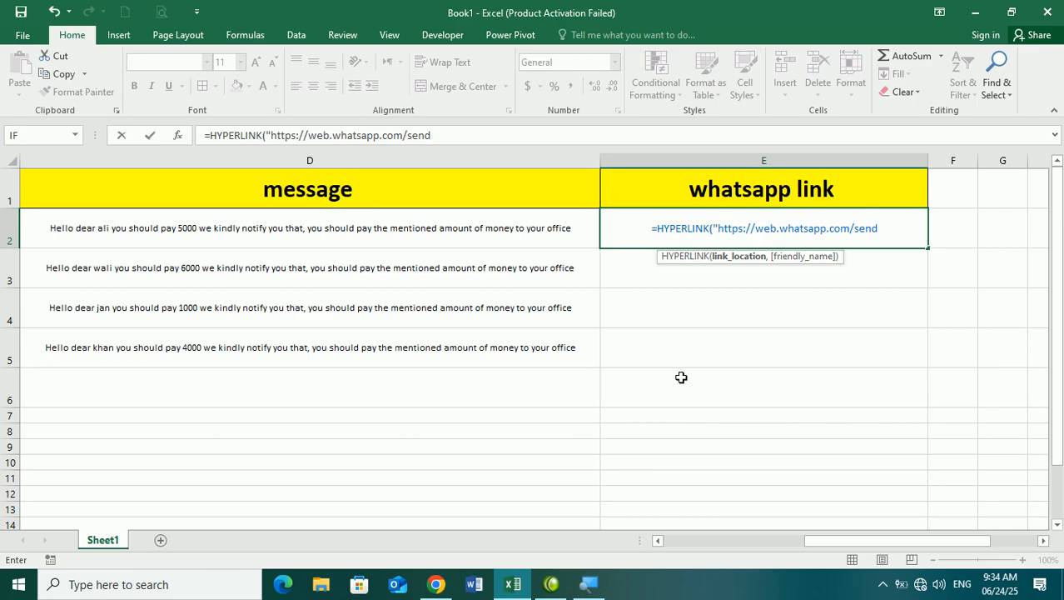
text(?)
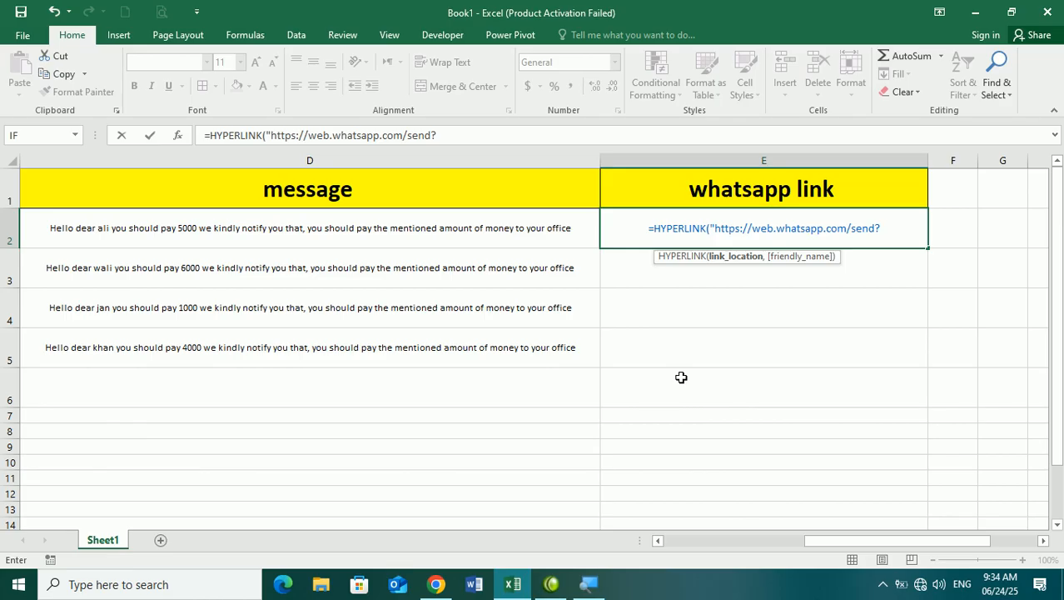
text(phone)
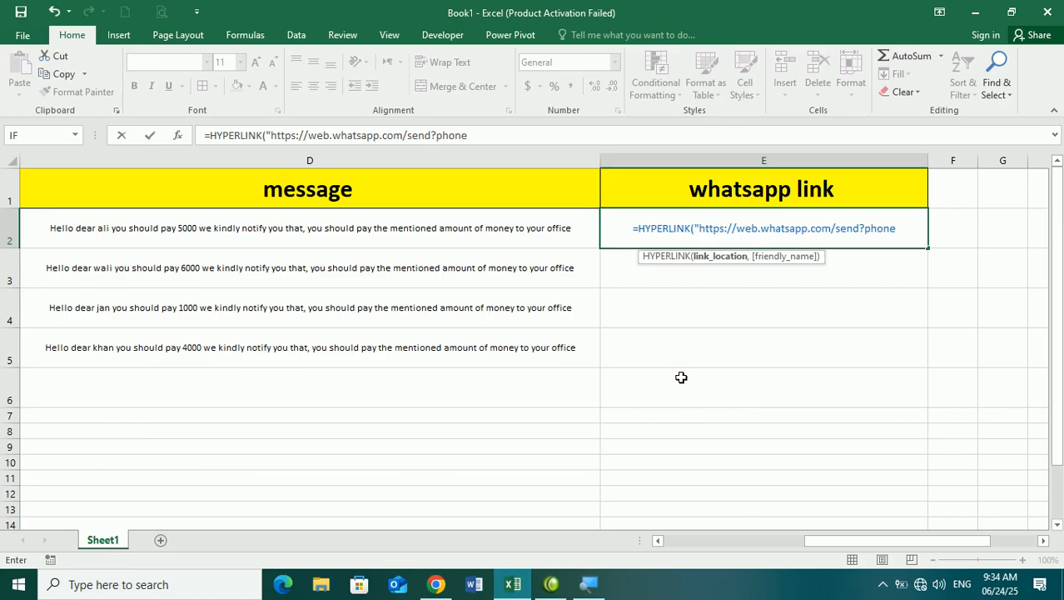
text(=)
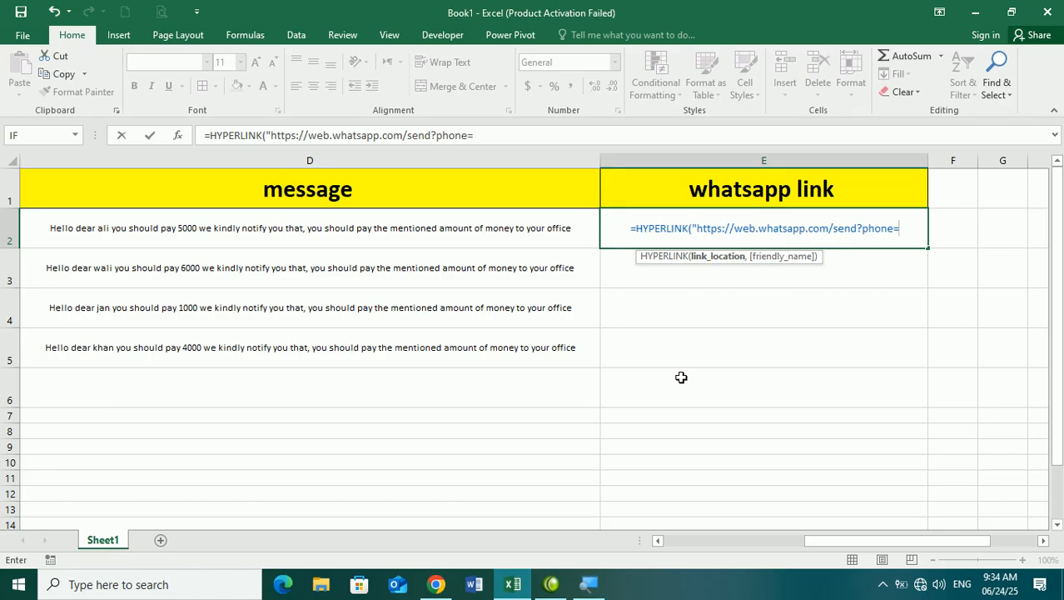
text(")
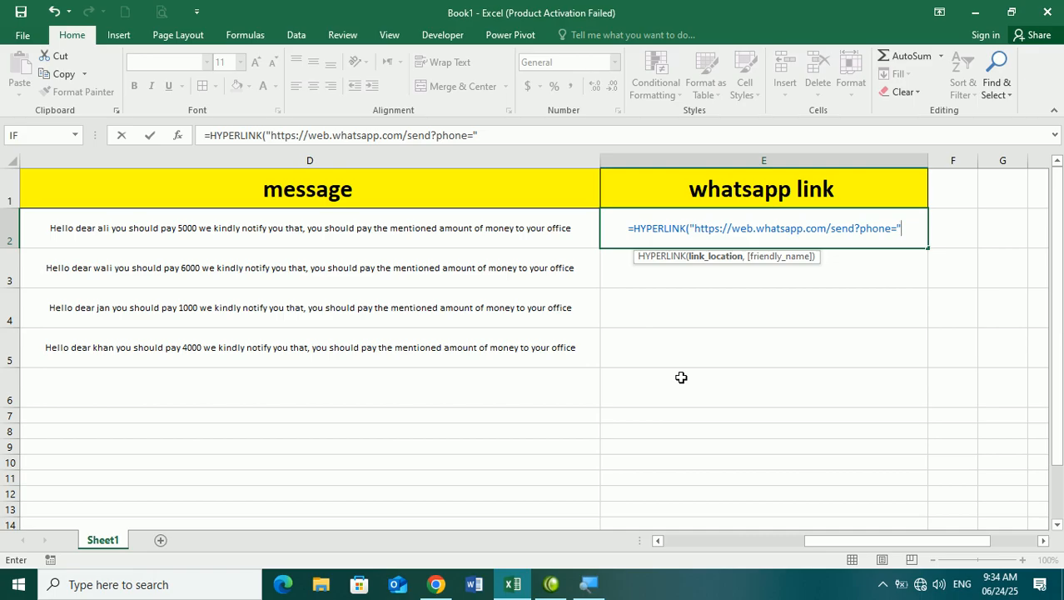
Join the phone number cell C2 to the link location with & in the E2 formula.
text(&)
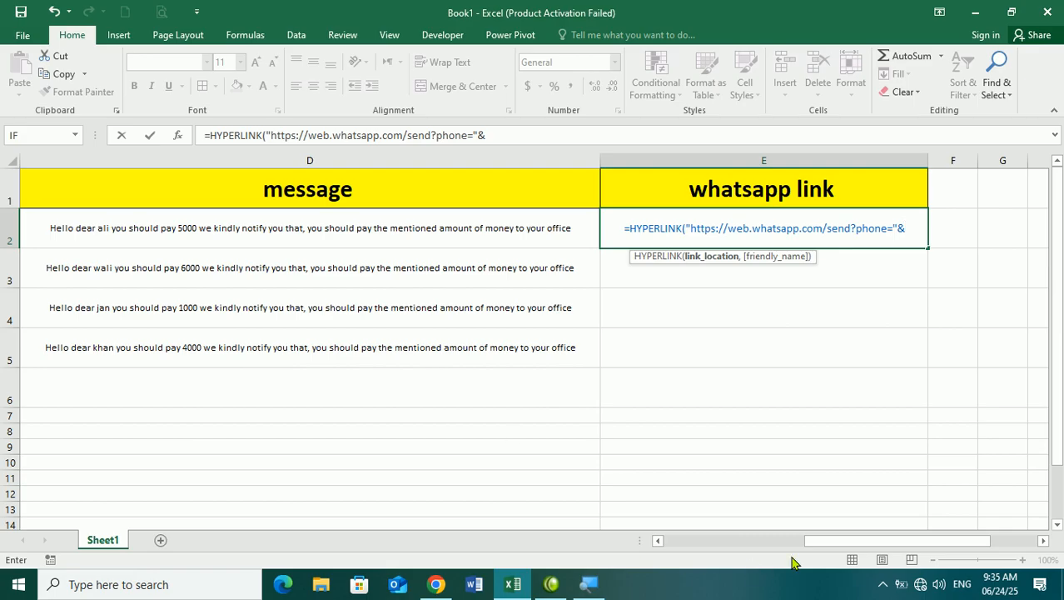
click(657, 540)
click(657, 540)
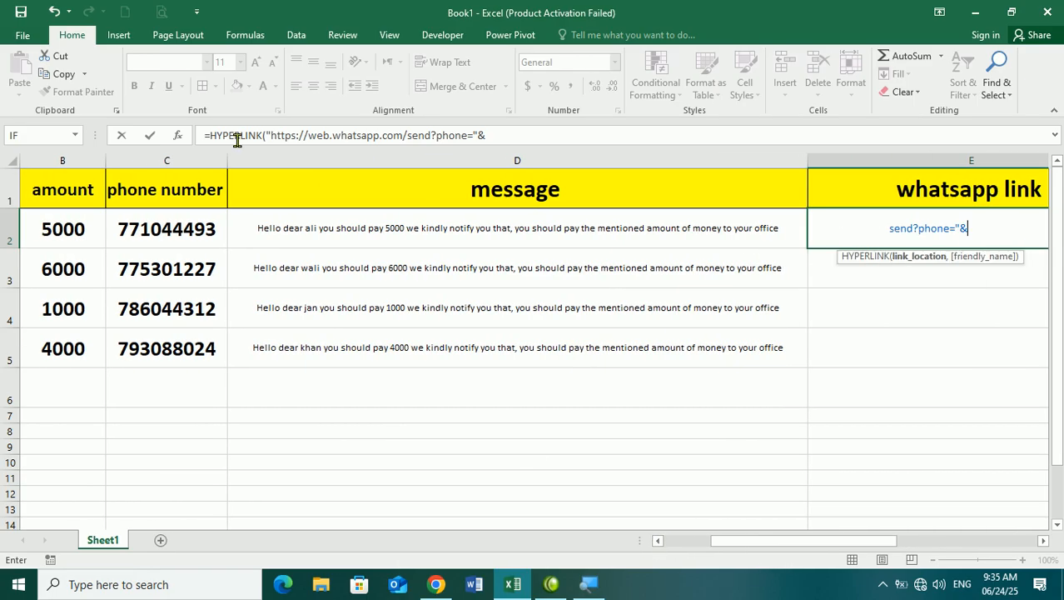
click(185, 223)
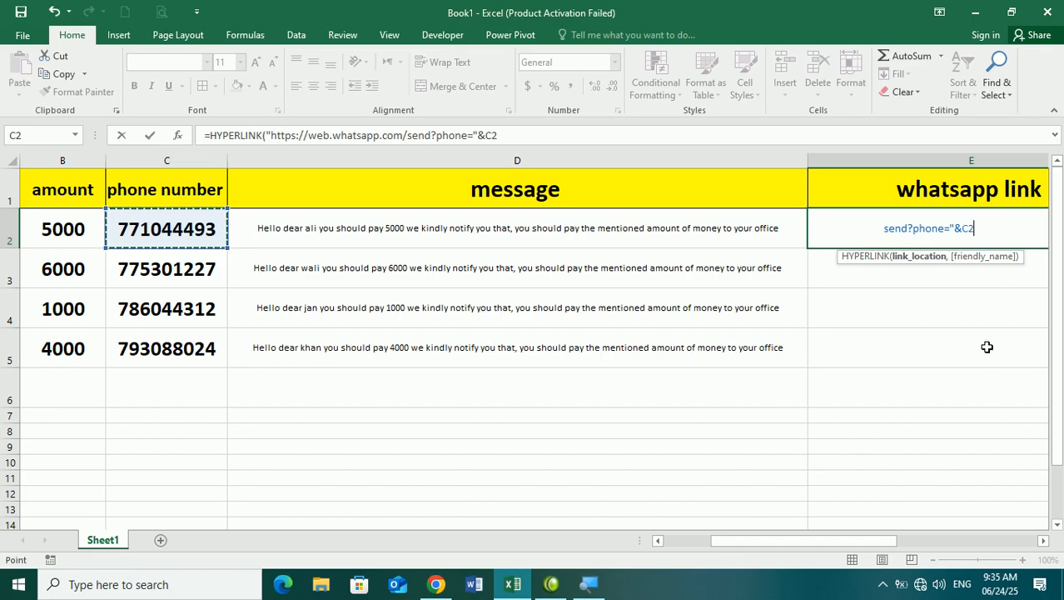
Append the quoted parameter "&text=" and the message cell D2 to the link location with & operators.
text(&)
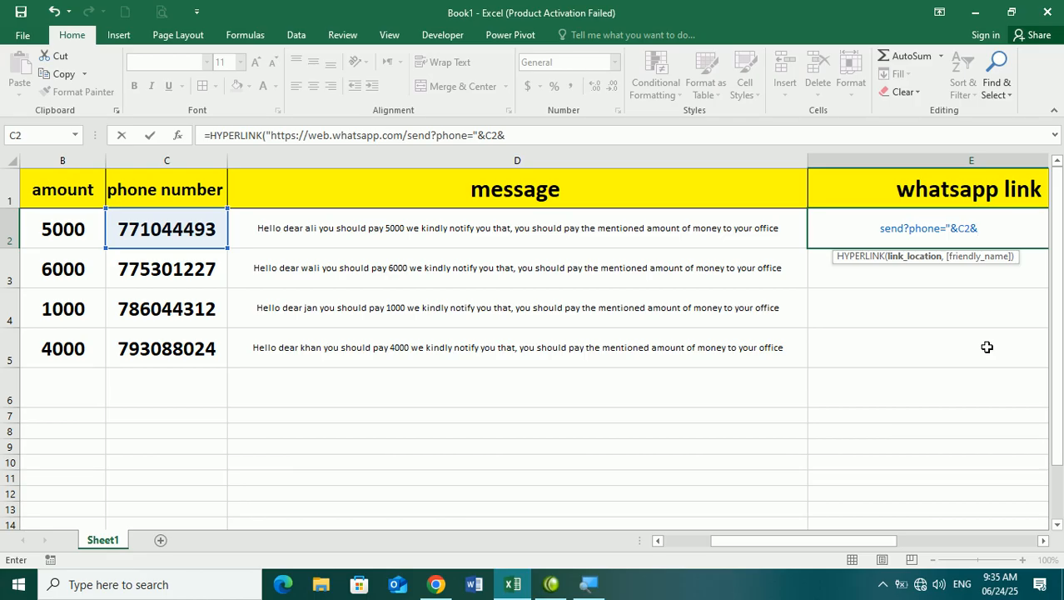
text(")
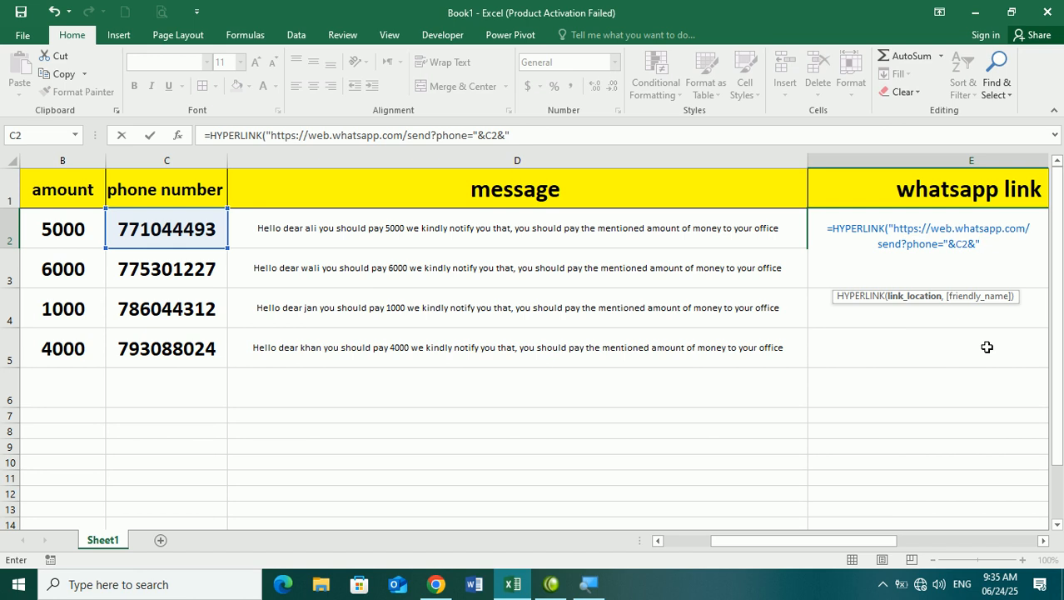
text(&)
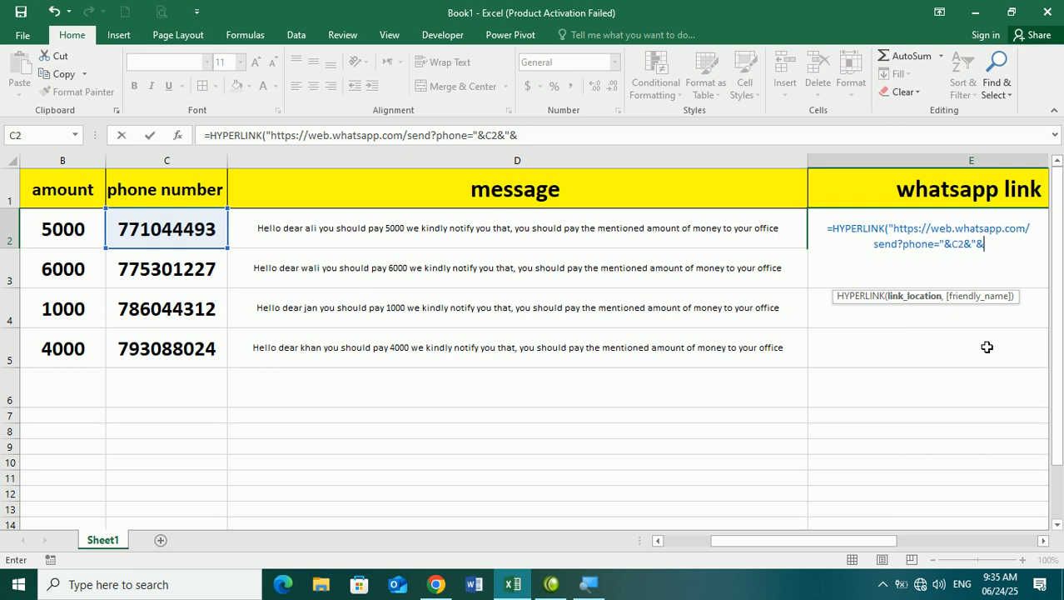
text(text)
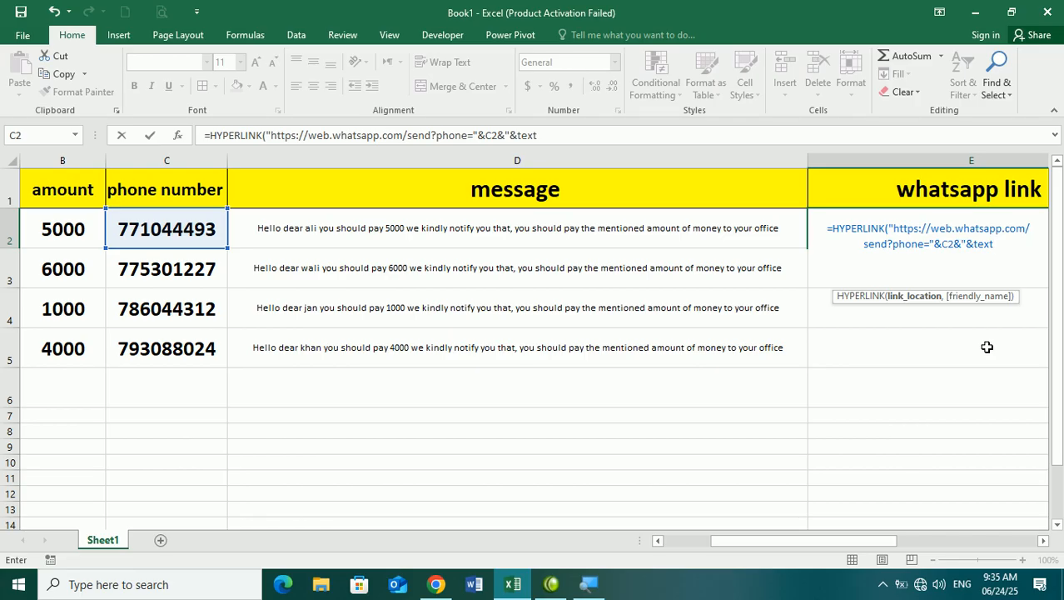
text(=")
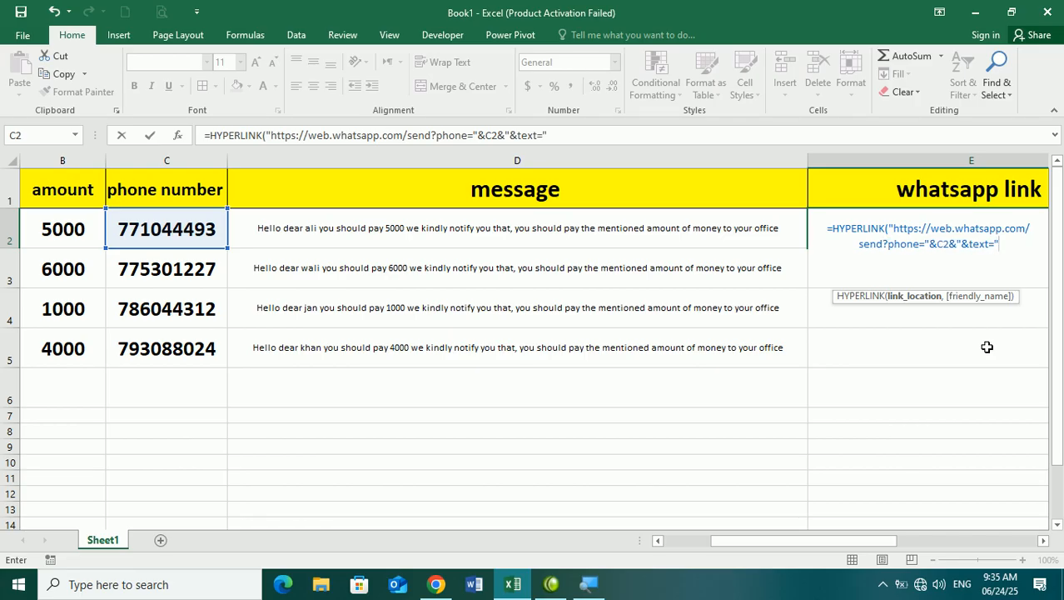
text(&)
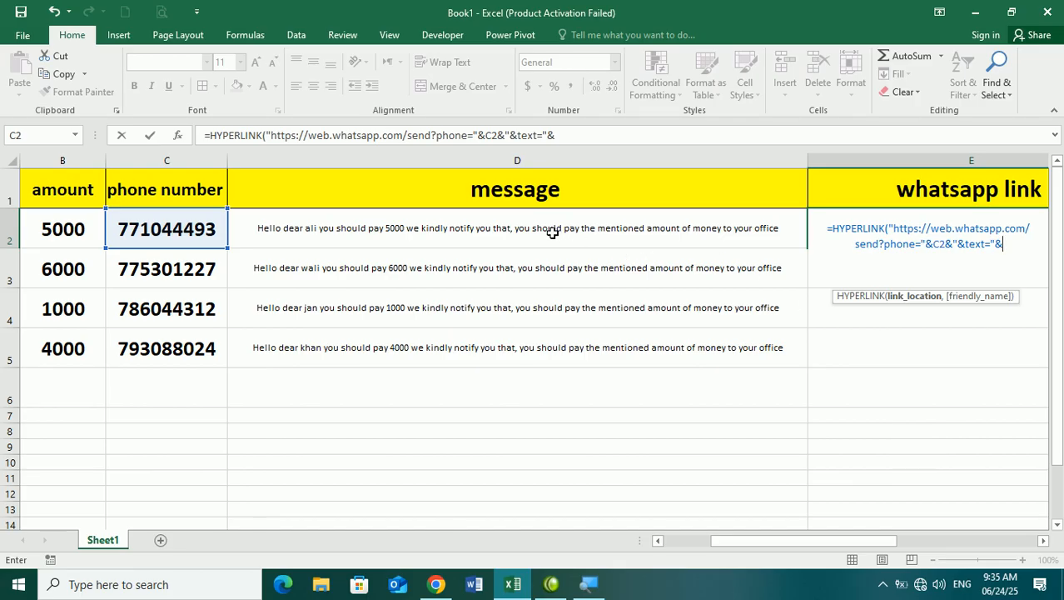
click(483, 225)
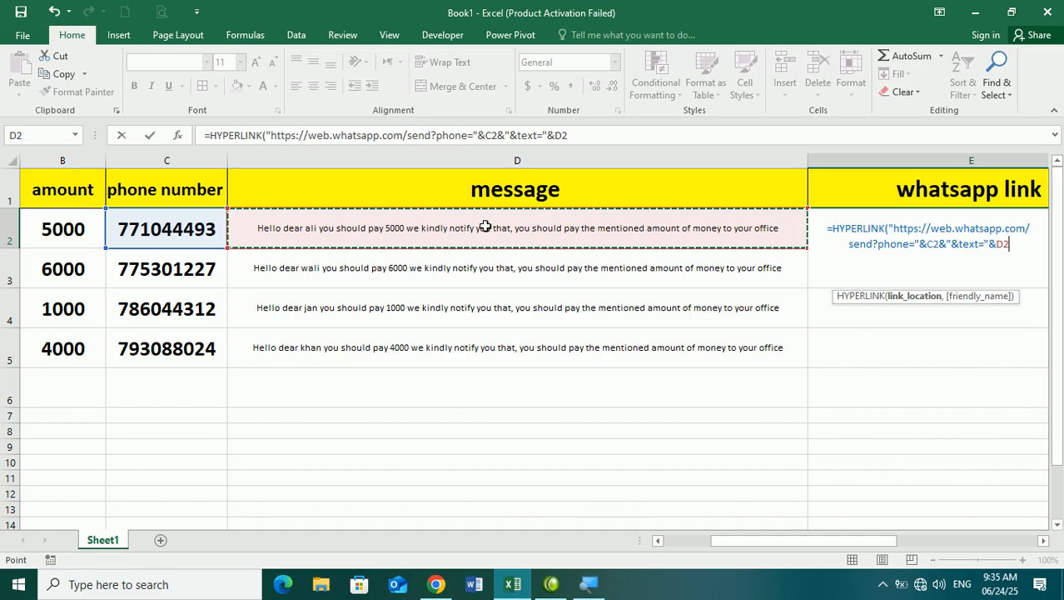
text(&")
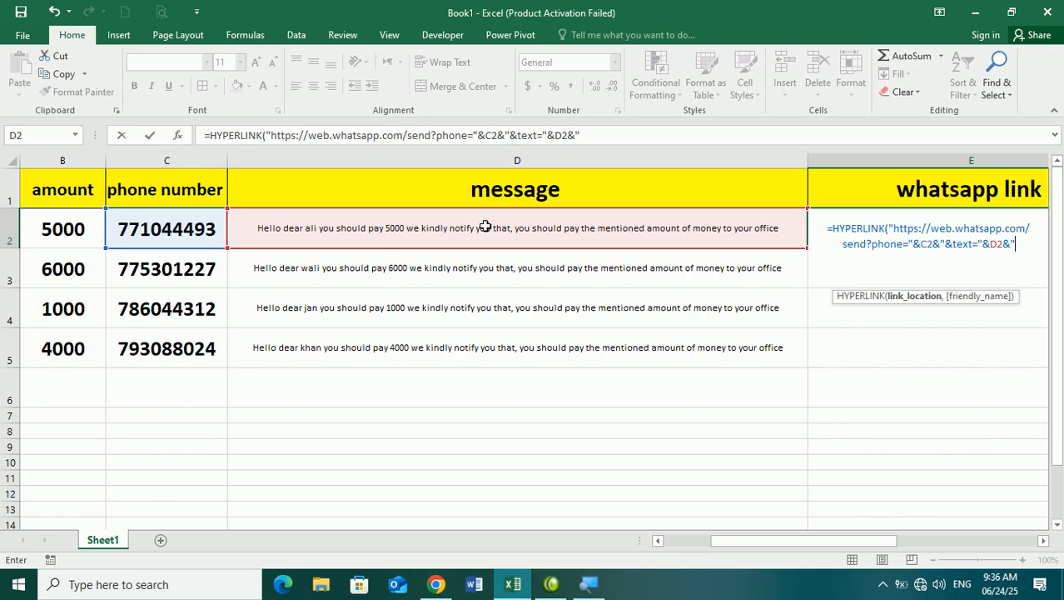
Add "send Message" as the friendly name argument of the HYPERLINK formula in E2, directly following the D2 reference.
text(,)
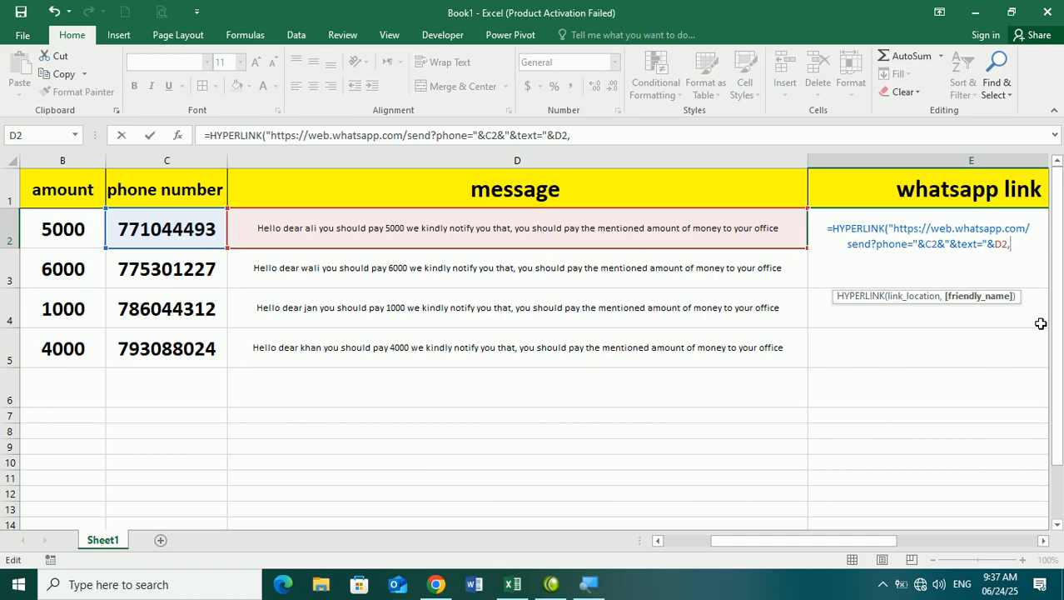
text("send)
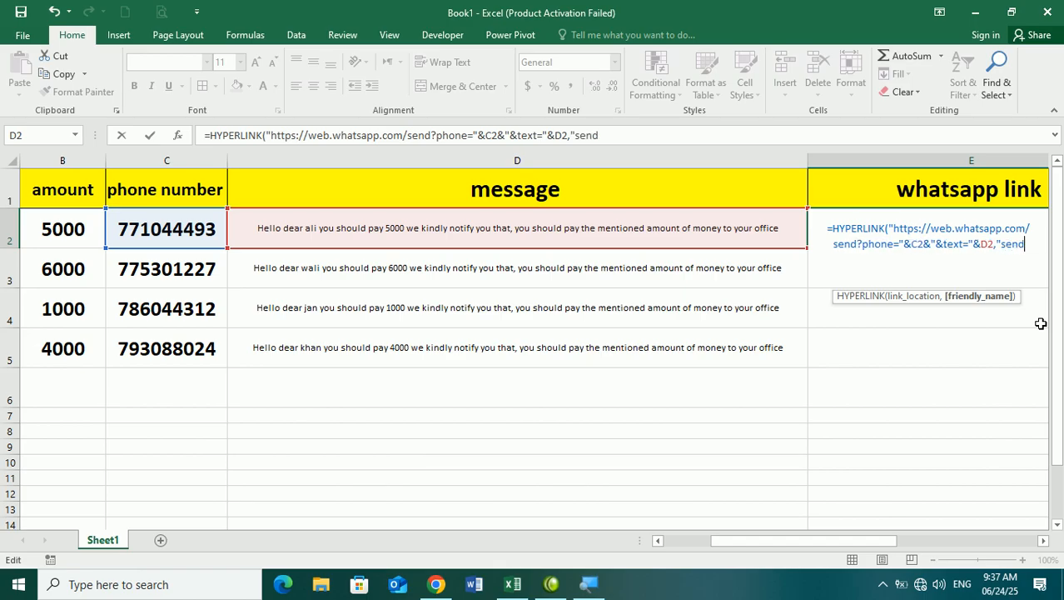
text( Mea)
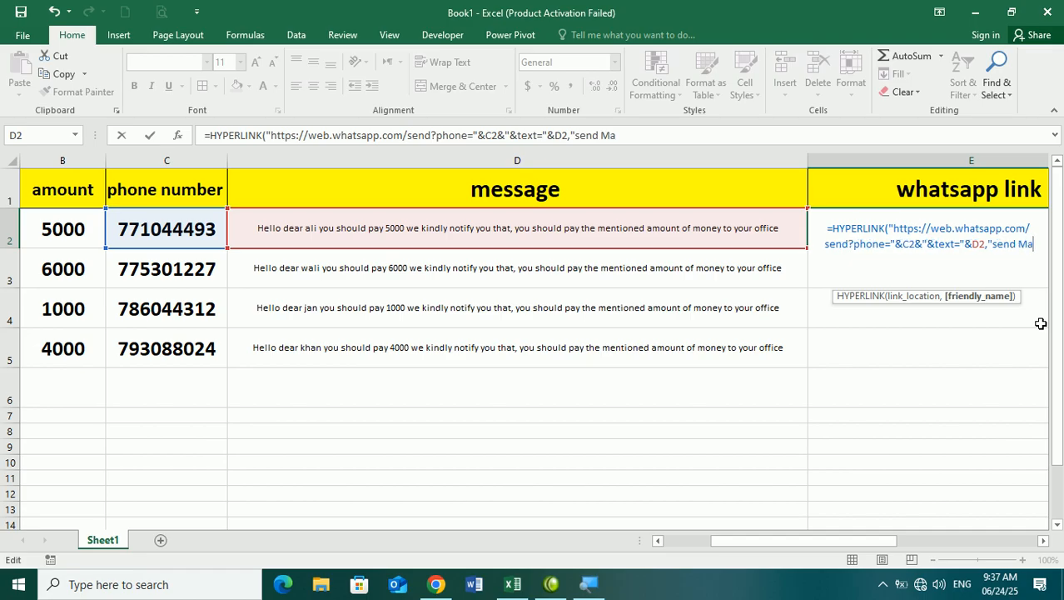
text(ss)
key(BackSpace)
key(BackSpace)
key(BackSpace)
text(sss)
key(BackSpace)
text(age)
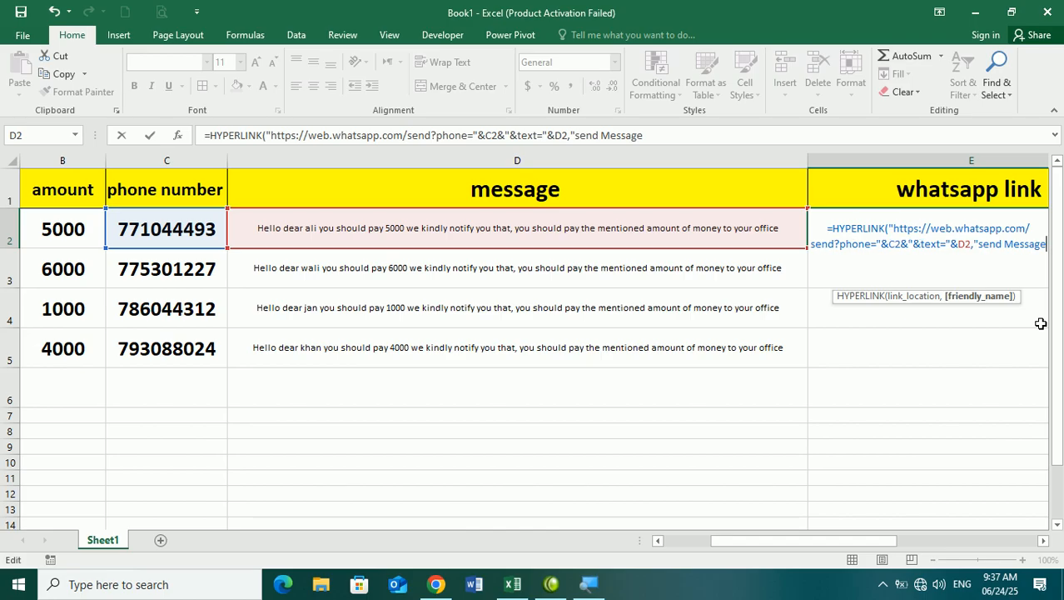
text(")
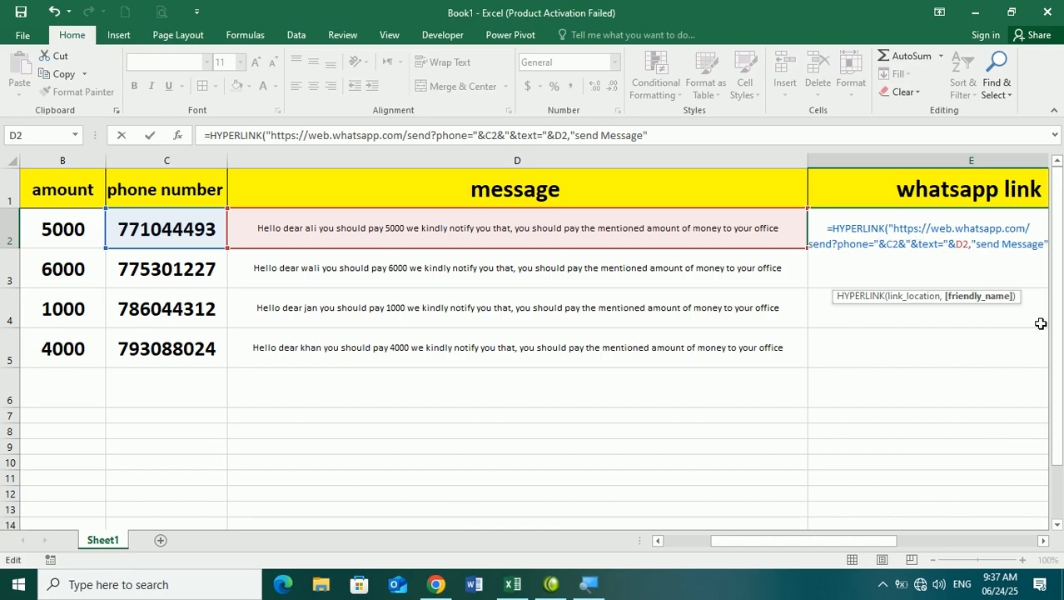
Close the HYPERLINK formula's parenthesis and enter the completed formula in E2.
click(1045, 540)
click(1045, 542)
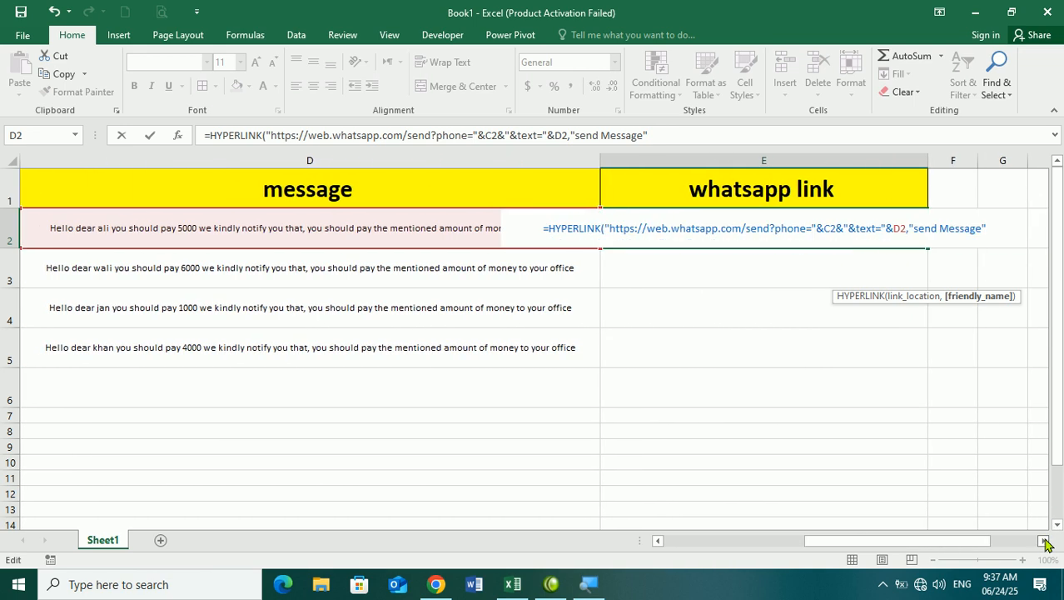
text())
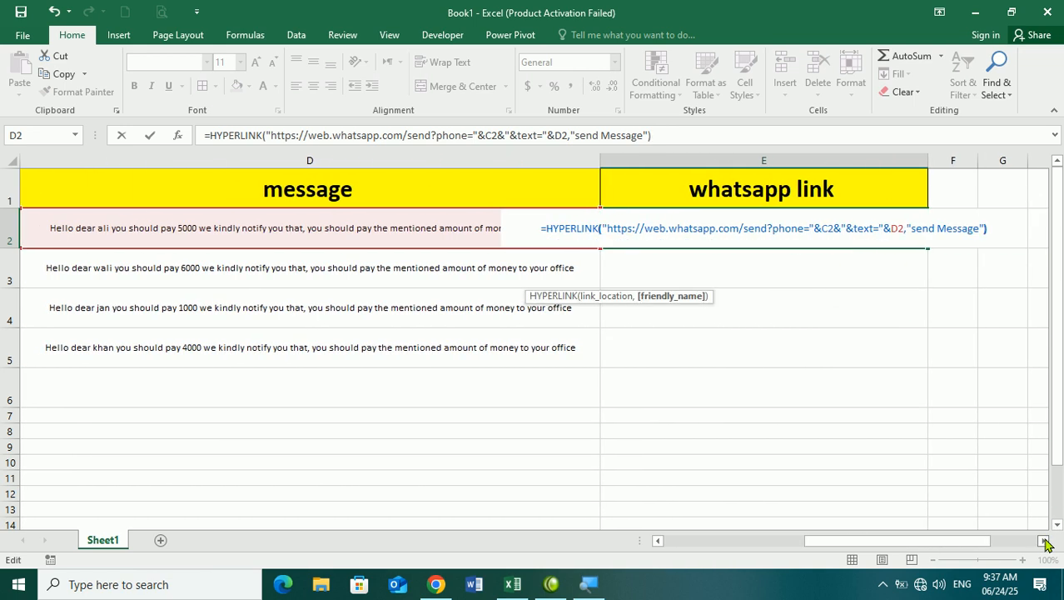
key(Return)
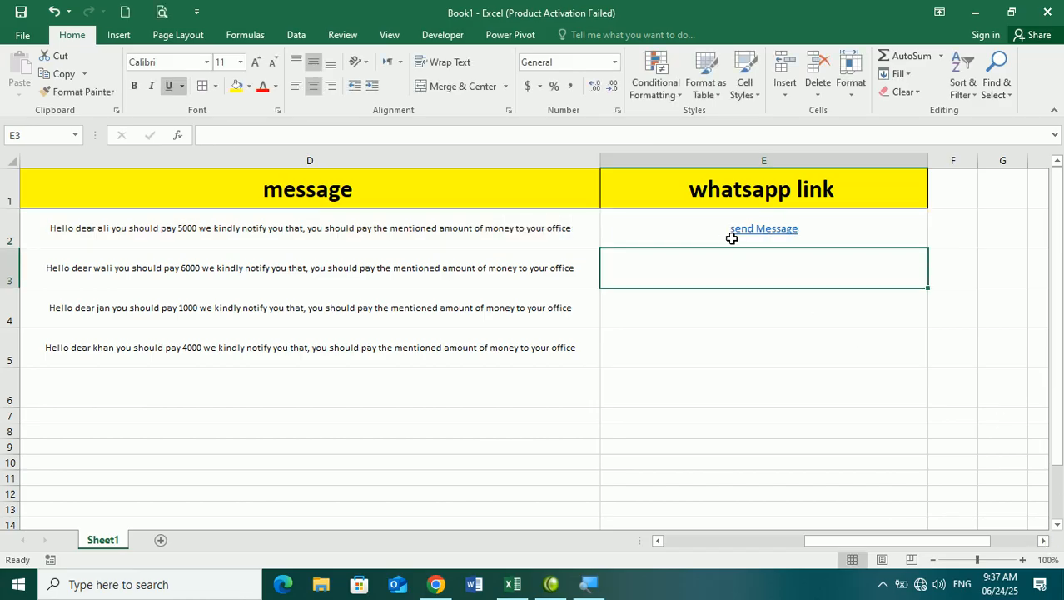
Fill the HYPERLINK formula from E2 down through E5 in the whatsapp link column.
click(878, 238)
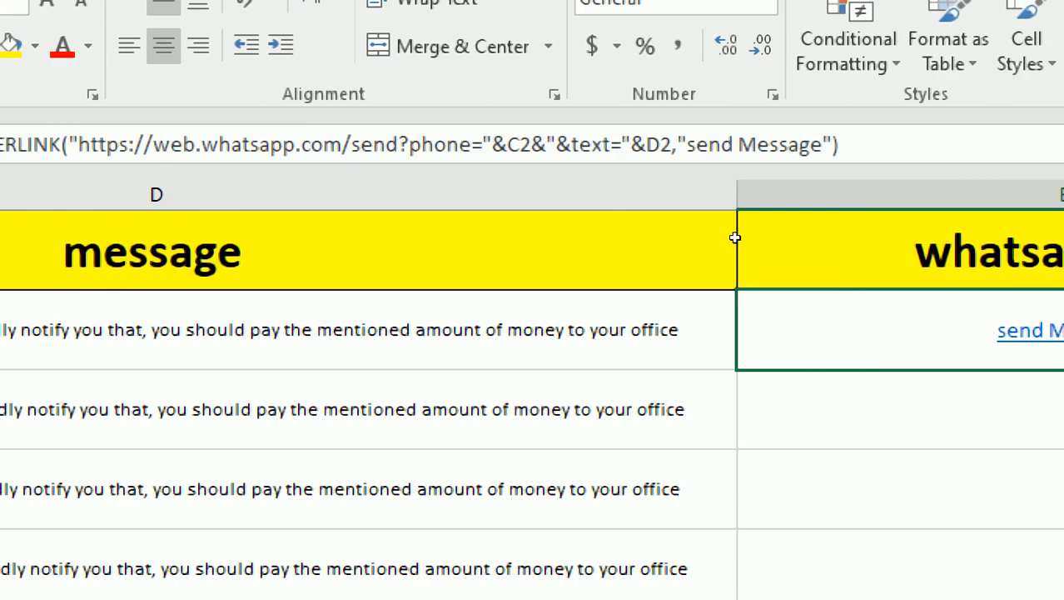
key(alt)
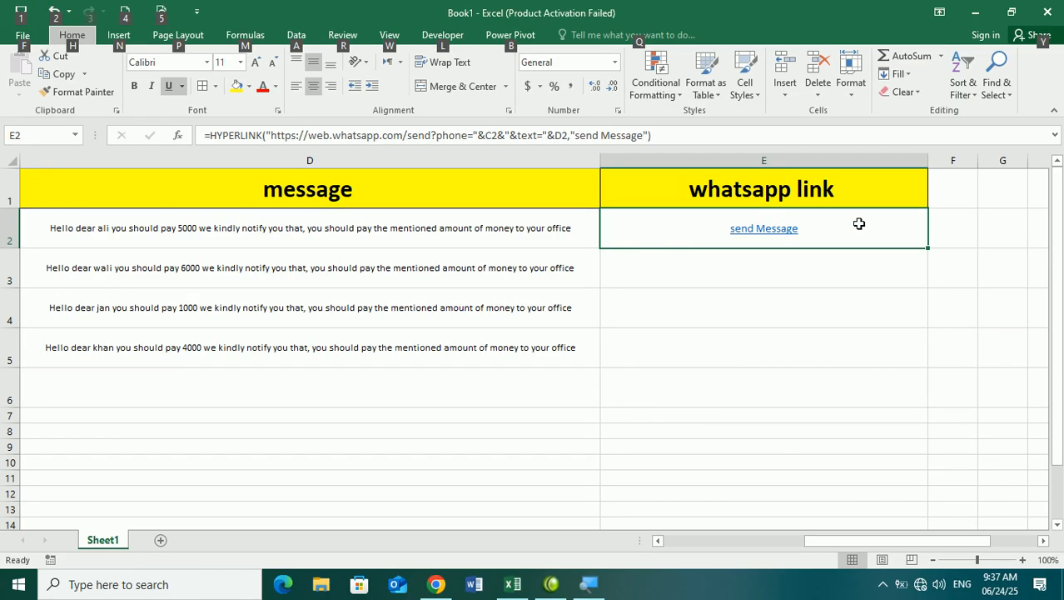
drag(928, 247, 924, 364)
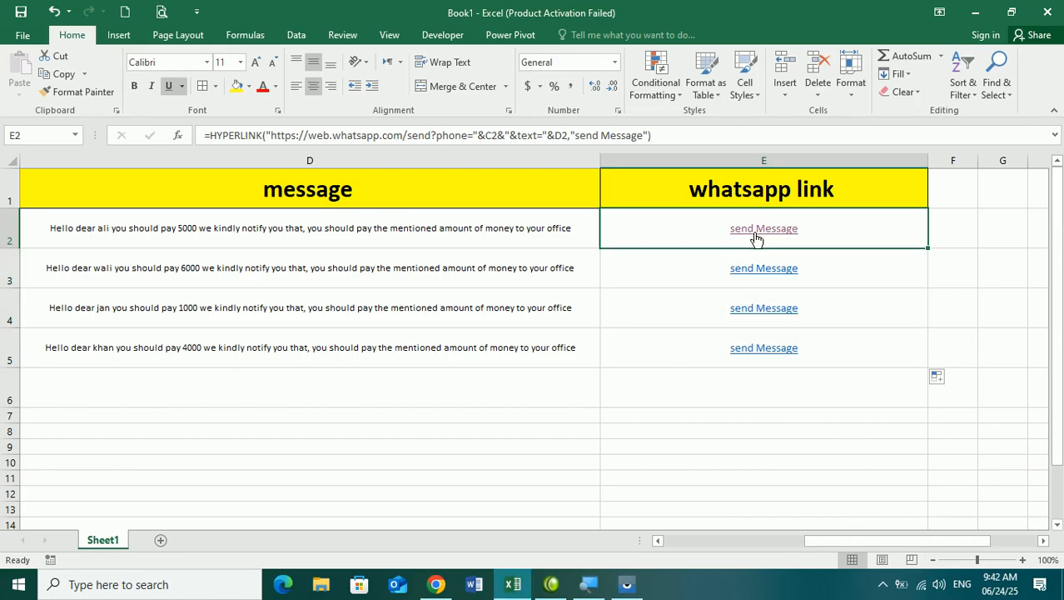
Switch to Chrome's WhatsApp Web login page and start linking a device from Linked devices in the mirrored phone's WhatsApp.
click(435, 584)
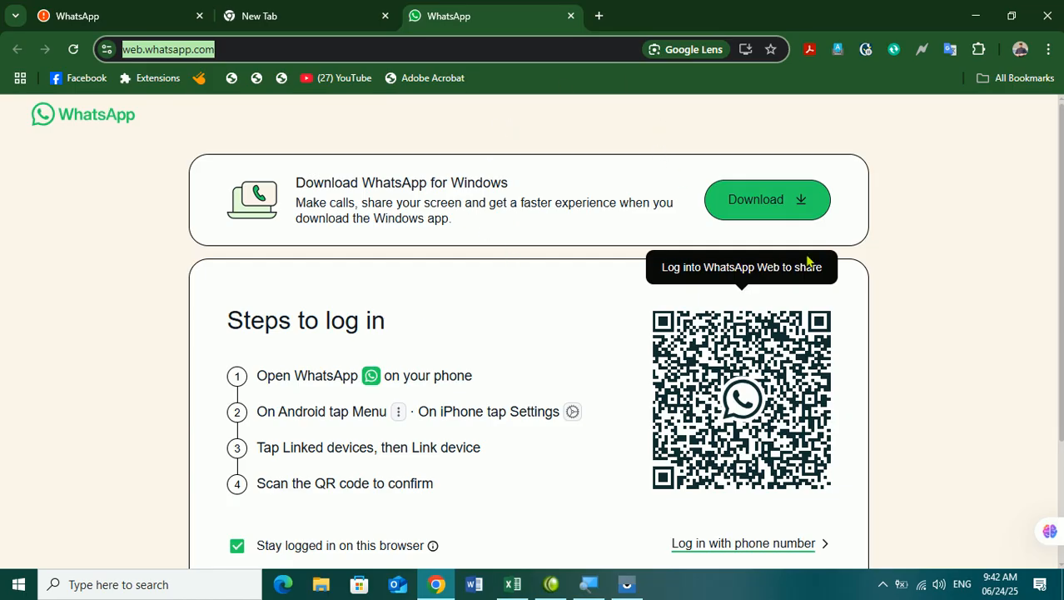
click(628, 587)
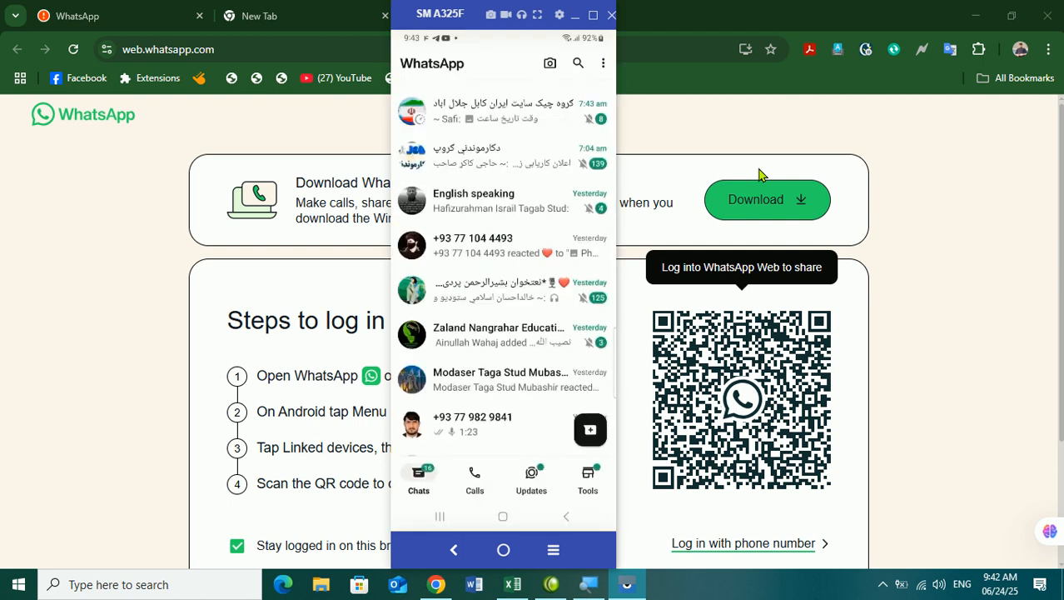
click(603, 67)
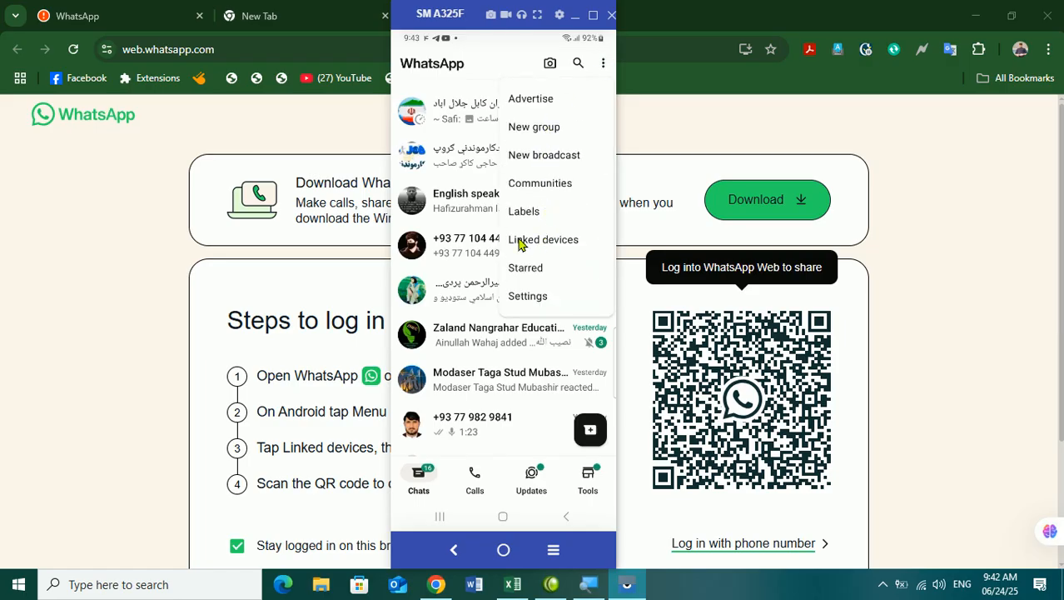
click(566, 243)
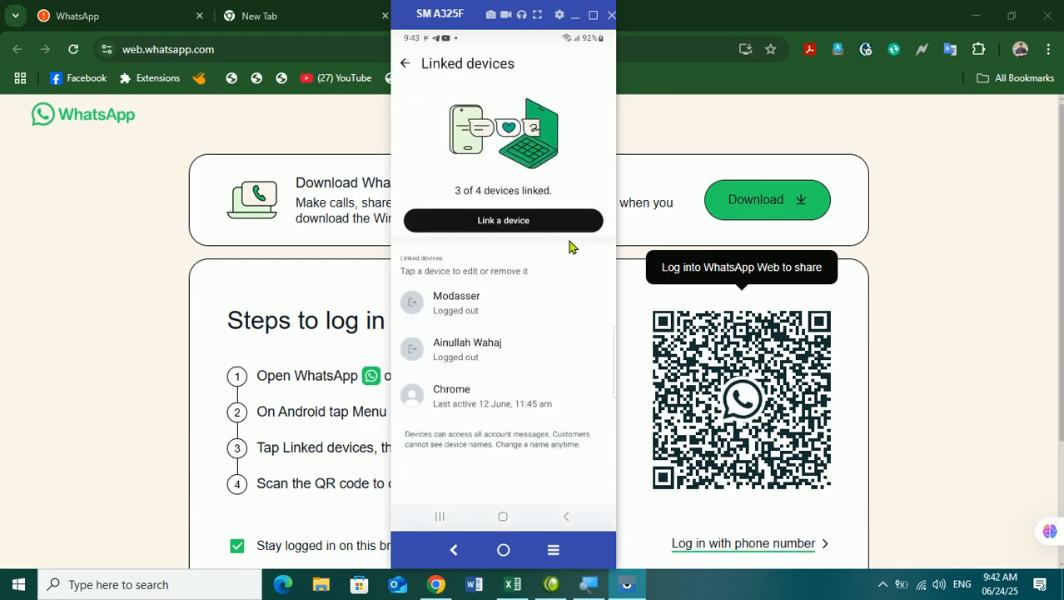
click(490, 225)
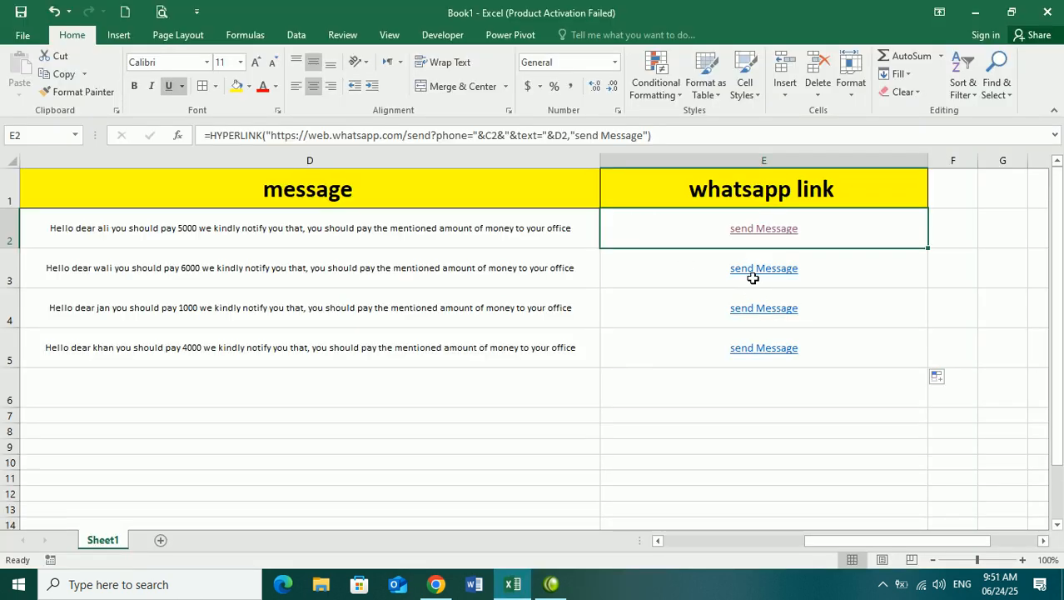
Follow the send Message link in E2, switch to Chrome and open a new browser tab.
click(764, 228)
click(437, 582)
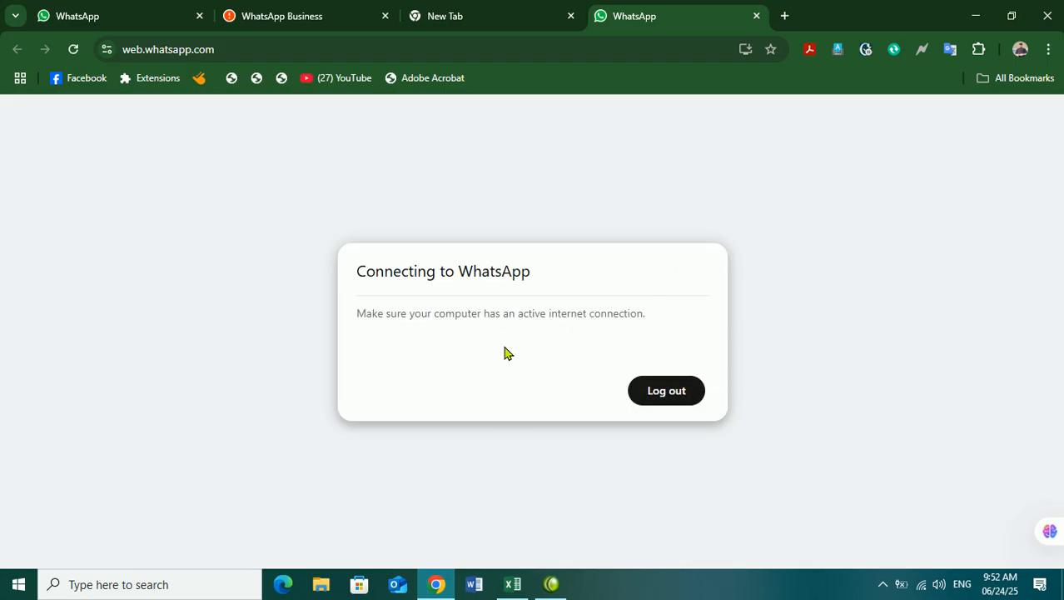
click(785, 15)
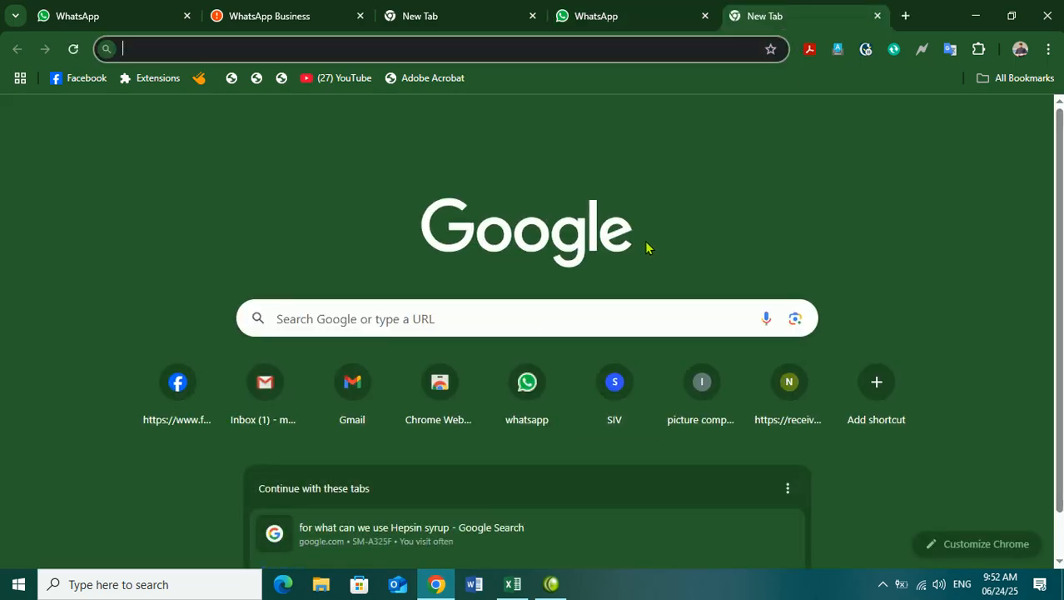